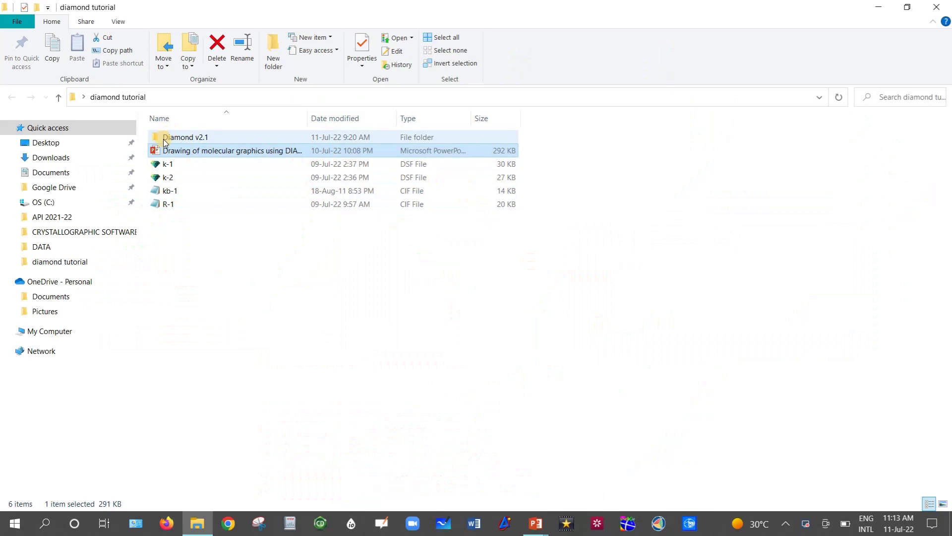
Step: Launch the Diamond application from the Diamond v2.1 folder and dismiss its start-up window
double_click(198, 138)
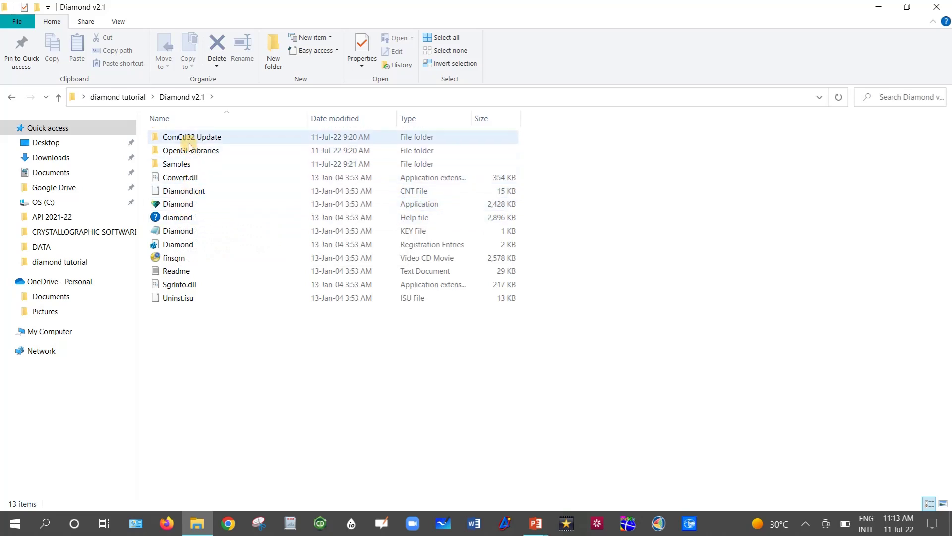
double_click(188, 204)
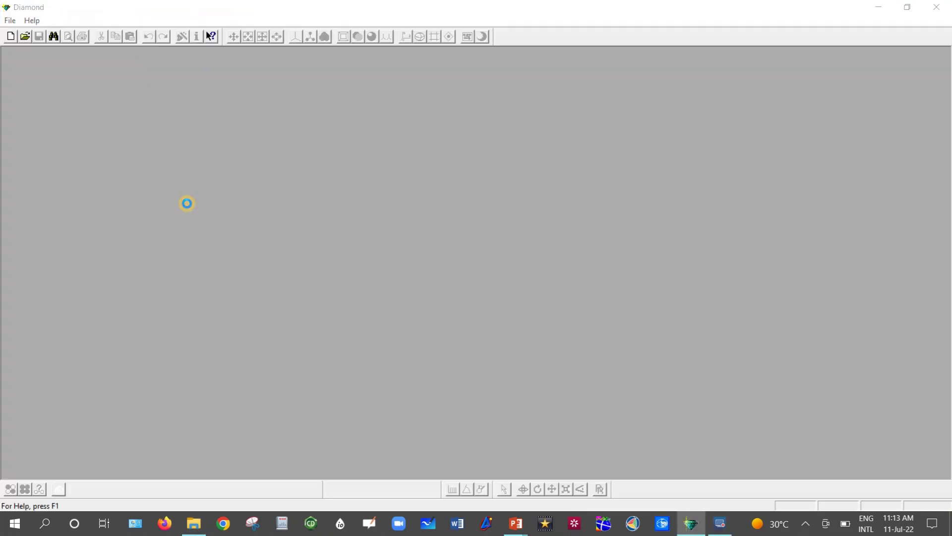
left_click(526, 286)
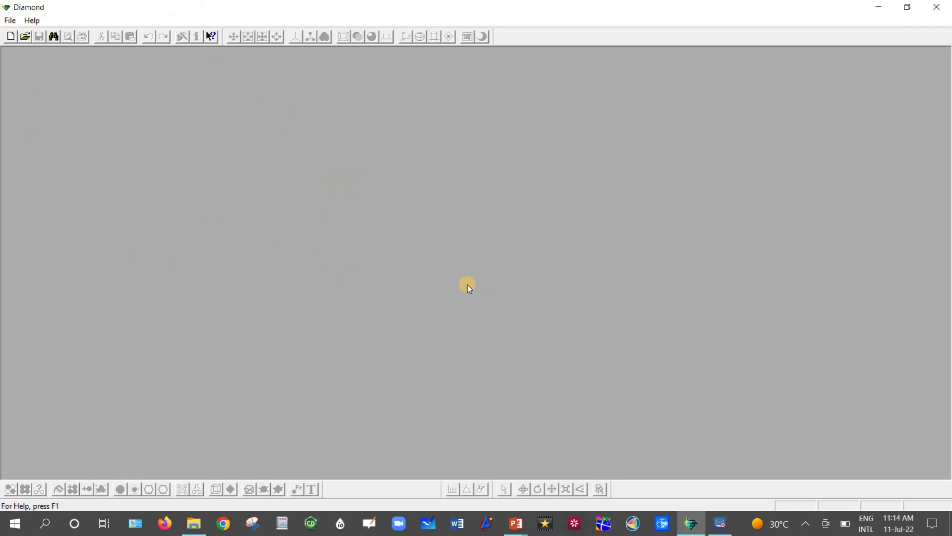
Step: Open the R-1 CIF structure file from the diamond tutorial folder
left_click(10, 22)
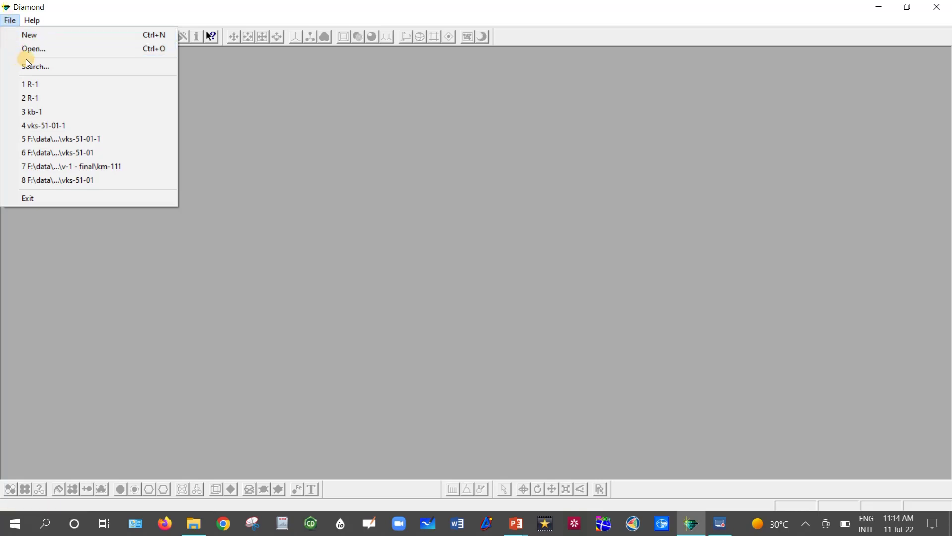
left_click(35, 50)
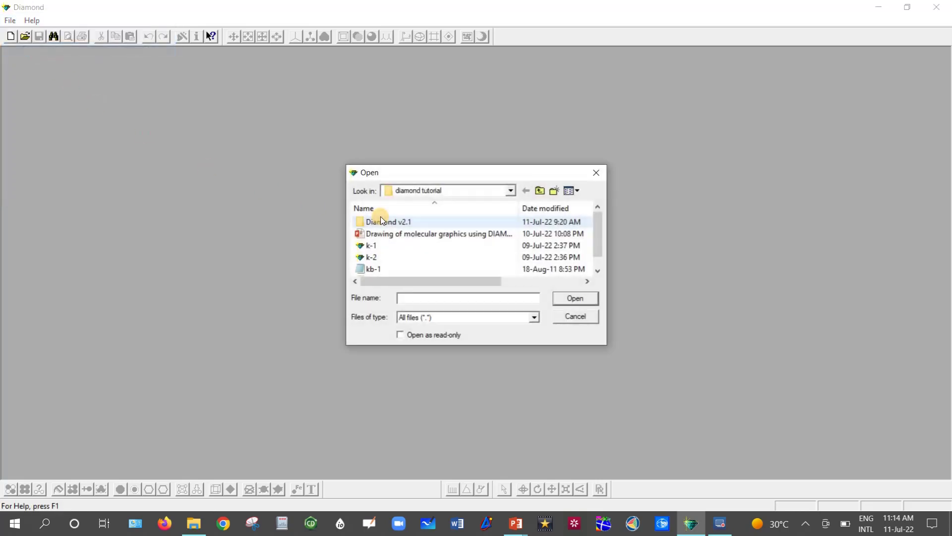
scroll(446, 268, "down", 1)
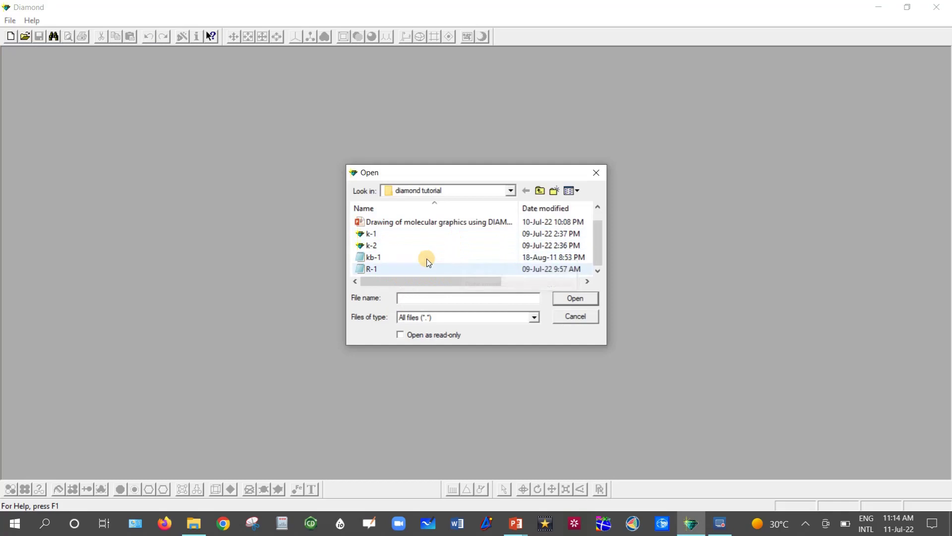
left_click(371, 270)
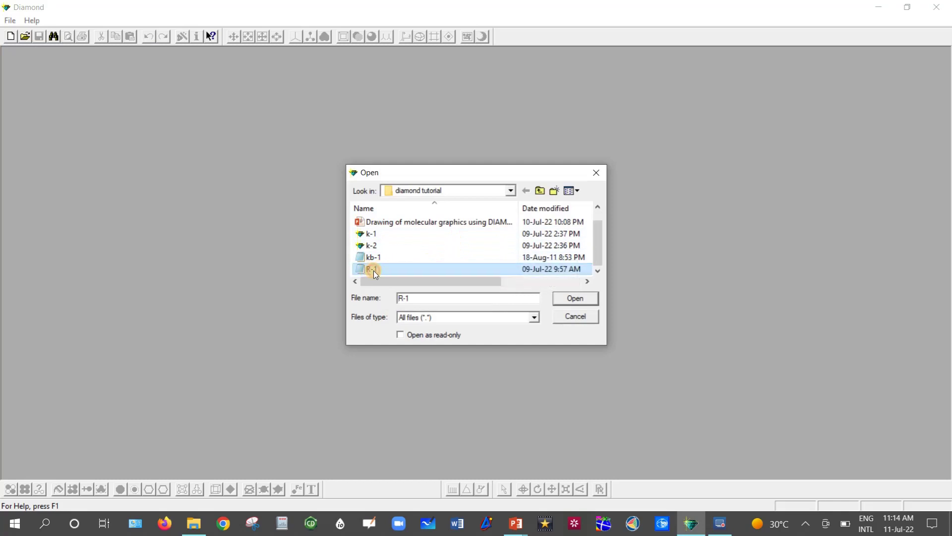
left_click_drag(469, 278, 382, 272)
left_click(575, 299)
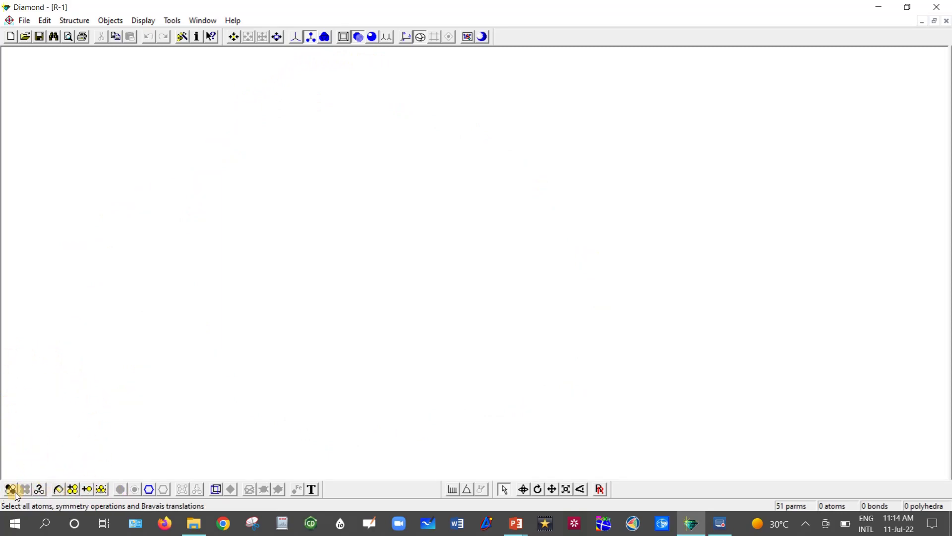
Step: Add all atoms of the R-1 structure to the drawing and rotate them about the x- and y-axes to spread them out
left_click(72, 489)
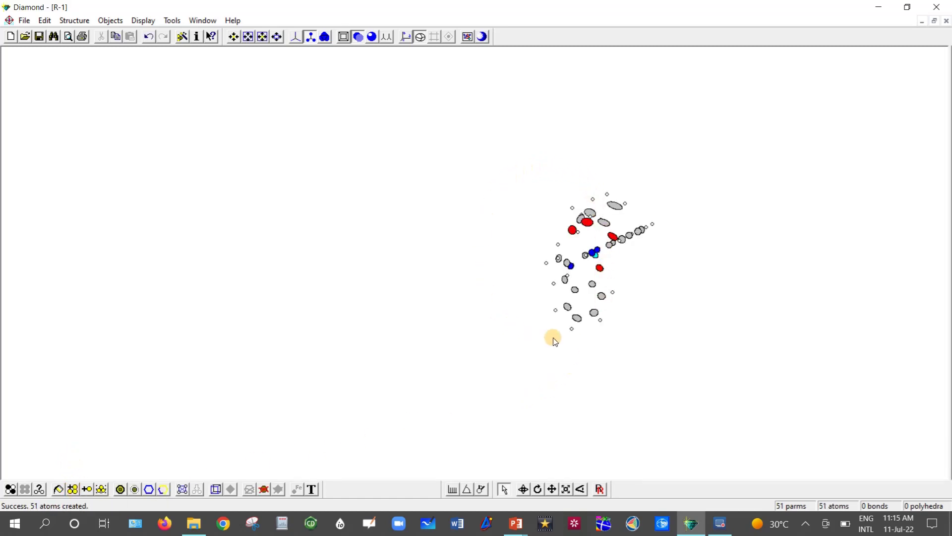
left_click(523, 490)
left_click(524, 490)
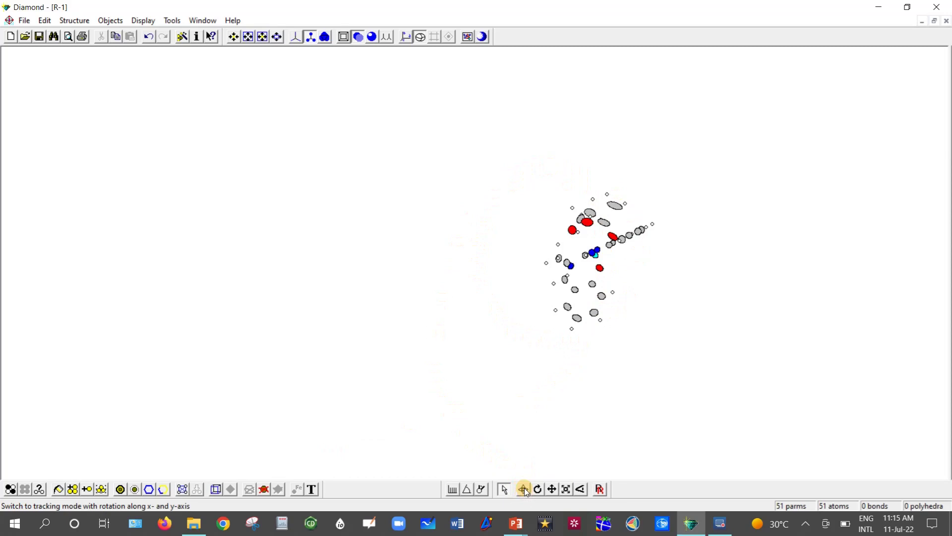
left_click_drag(614, 348, 374, 277)
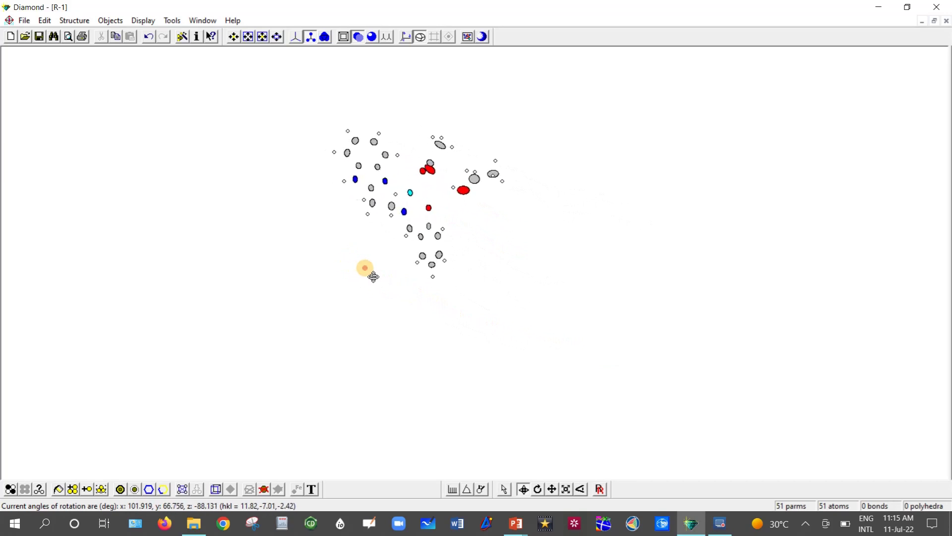
Step: Enlarge the atom picture, shift it towards the middle of the drawing area and rotate it slightly in the plane
left_click(567, 489)
left_click_drag(578, 425, 618, 336)
left_click(552, 489)
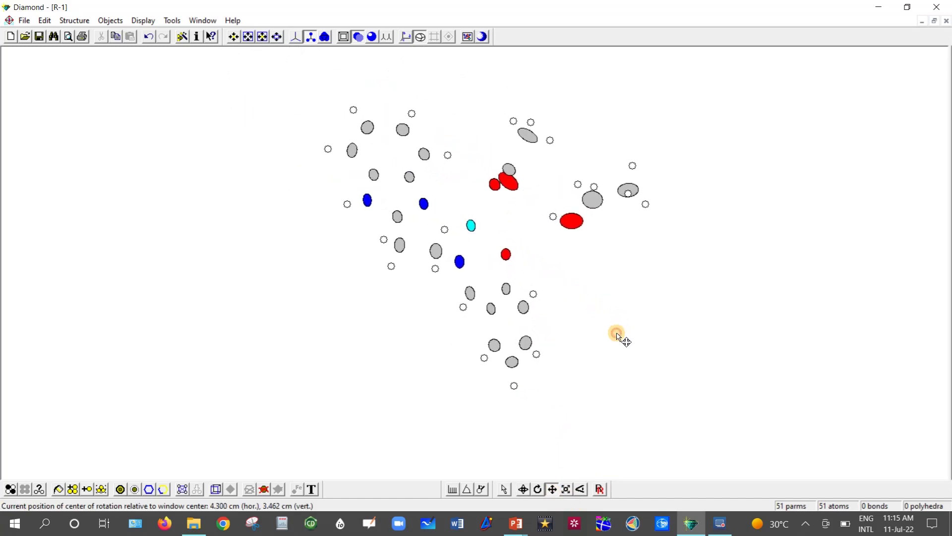
left_click(555, 486)
mouse_move(613, 345)
left_mouse_down()
mouse_move(545, 340)
mouse_move(685, 366)
mouse_move(570, 366)
mouse_move(593, 353)
mouse_move(557, 350)
mouse_move(668, 355)
mouse_move(536, 367)
mouse_move(610, 349)
left_mouse_up()
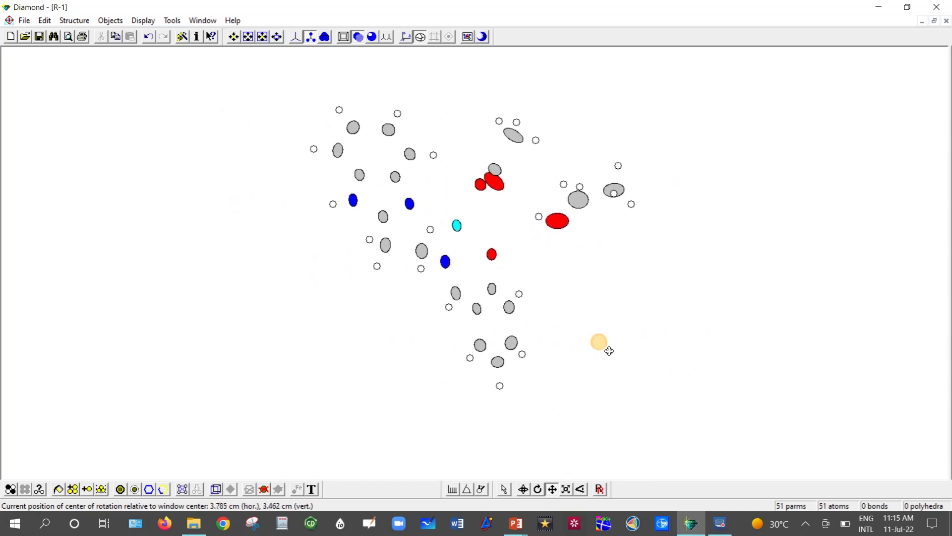
left_click(538, 490)
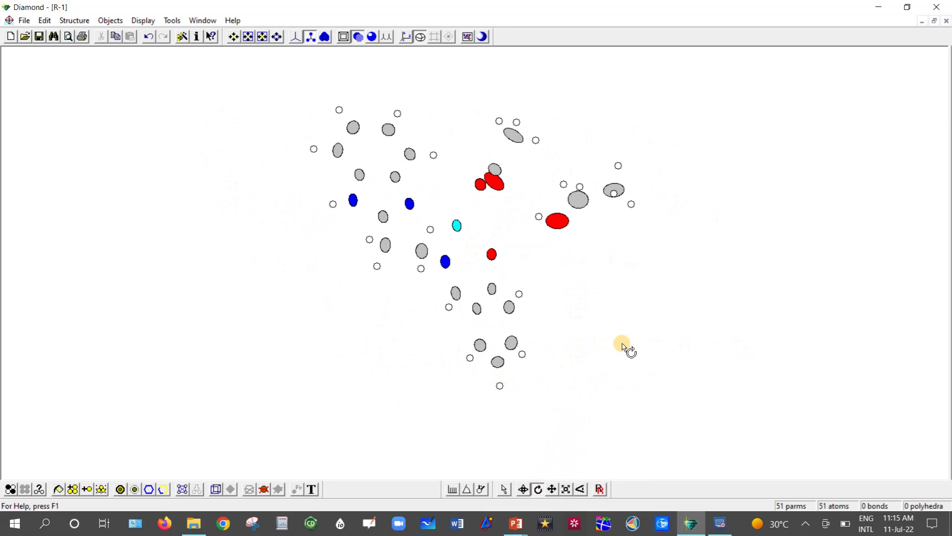
left_click_drag(602, 341, 662, 304)
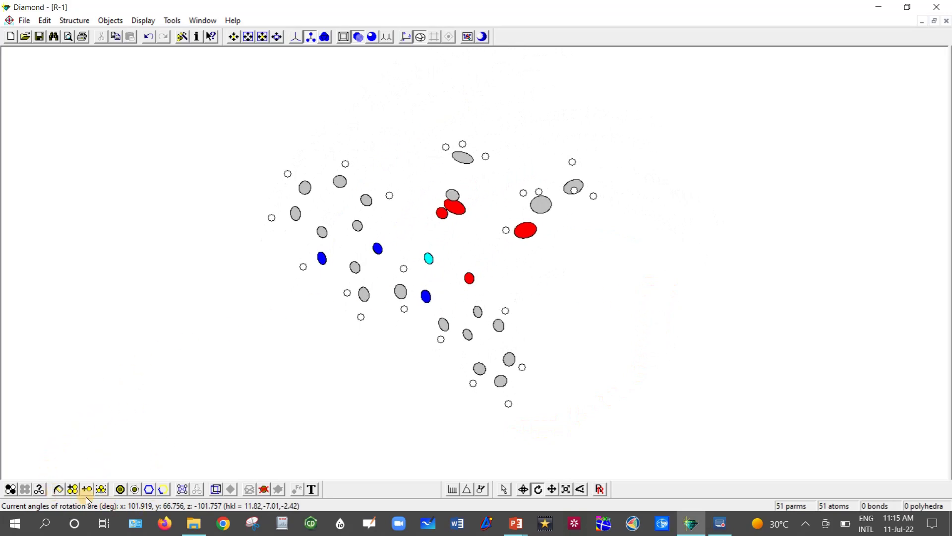
Step: Connect the atoms into molecules and delete the false bond between the cyan metal atom and the CH carbon beside the nitrogen
left_click(164, 490)
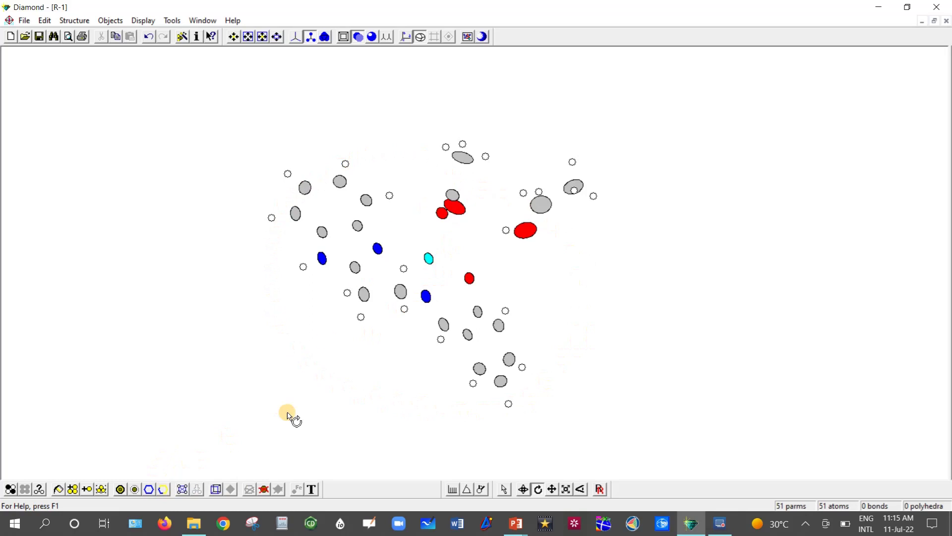
left_click(164, 491)
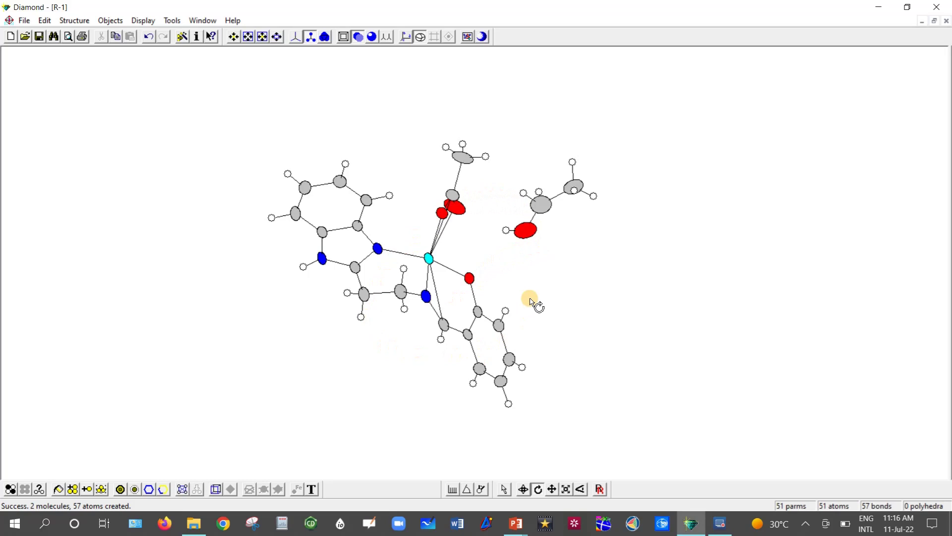
left_click_drag(571, 365, 569, 271)
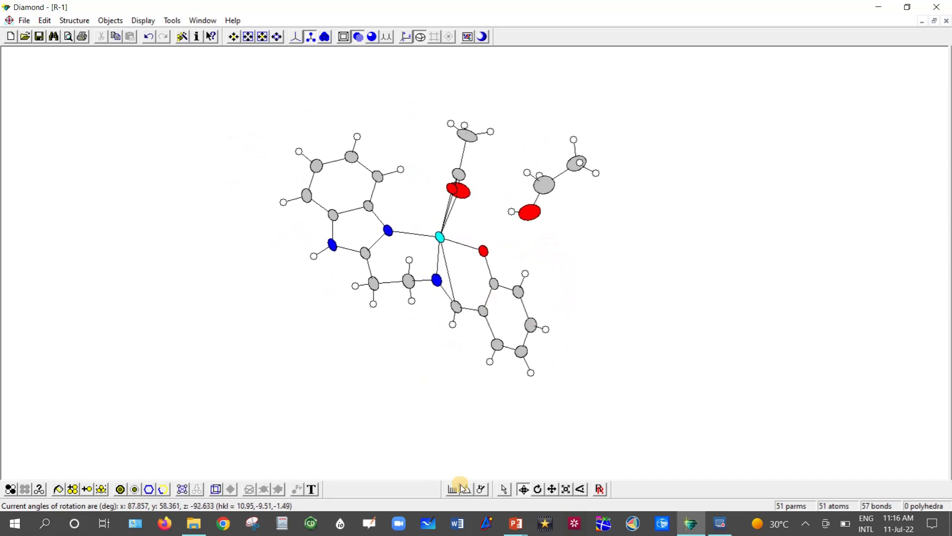
left_click(503, 489)
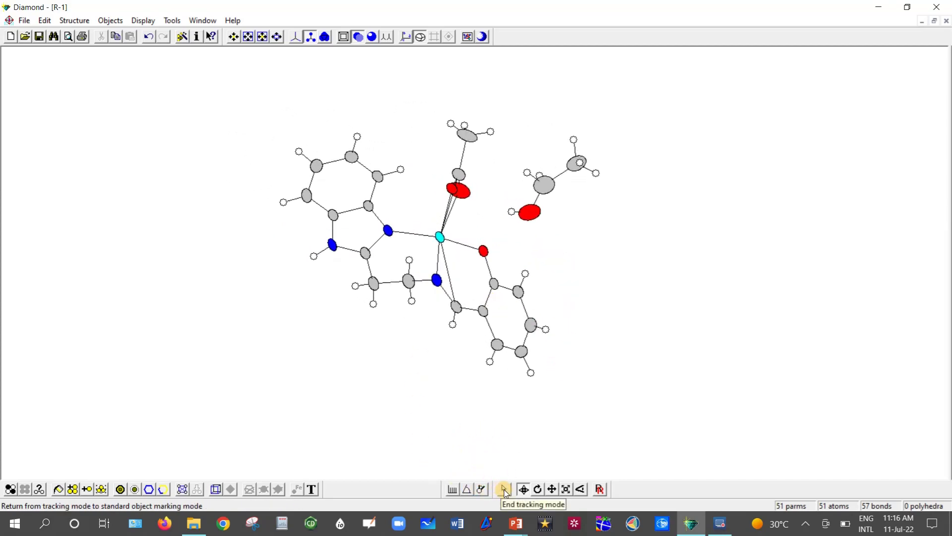
left_click(447, 269)
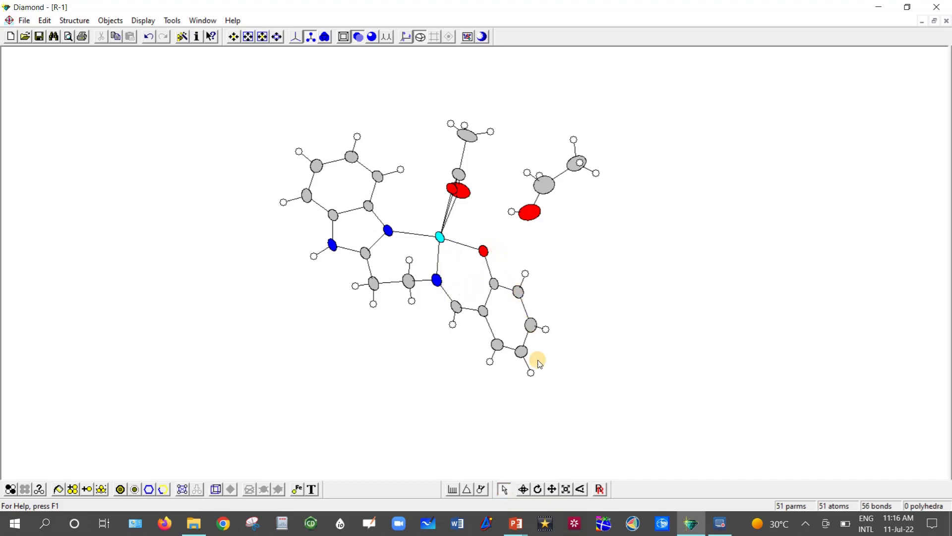
Step: Delete the bonds from the cyan metal atom to the acetate carbon and to the larger acetate oxygen
left_click(524, 489)
left_click_drag(546, 382, 387, 192)
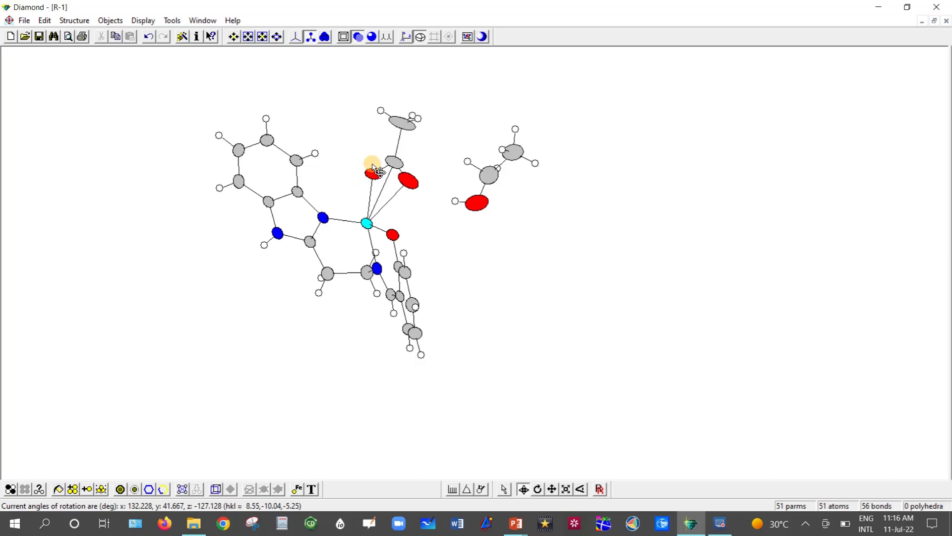
left_click(504, 489)
left_click(397, 200)
key("Delete")
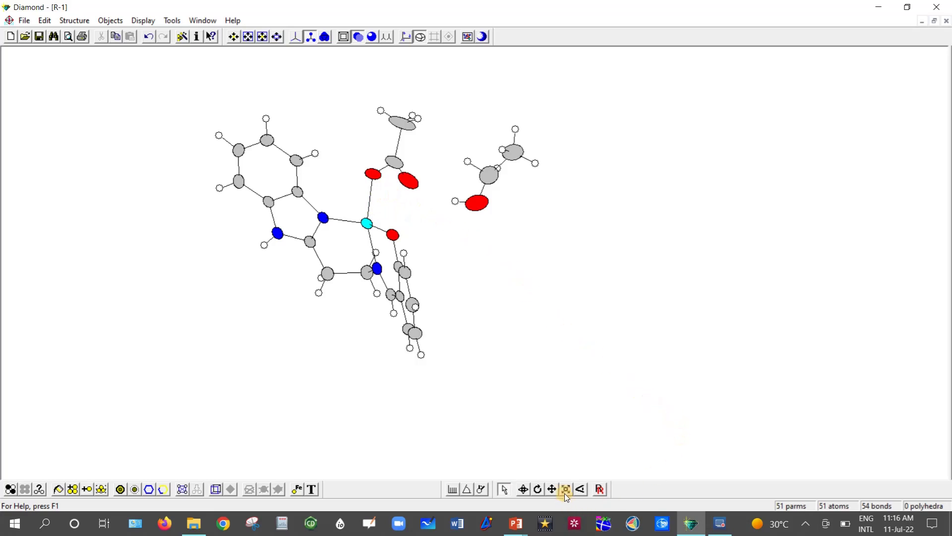
Step: Rotate the molecule so all its rings are spread out, enlarge it and center it in the drawing area
left_click(523, 489)
left_click_drag(537, 448, 614, 373)
left_click(566, 489)
left_click_drag(601, 426, 555, 475)
left_click(552, 490)
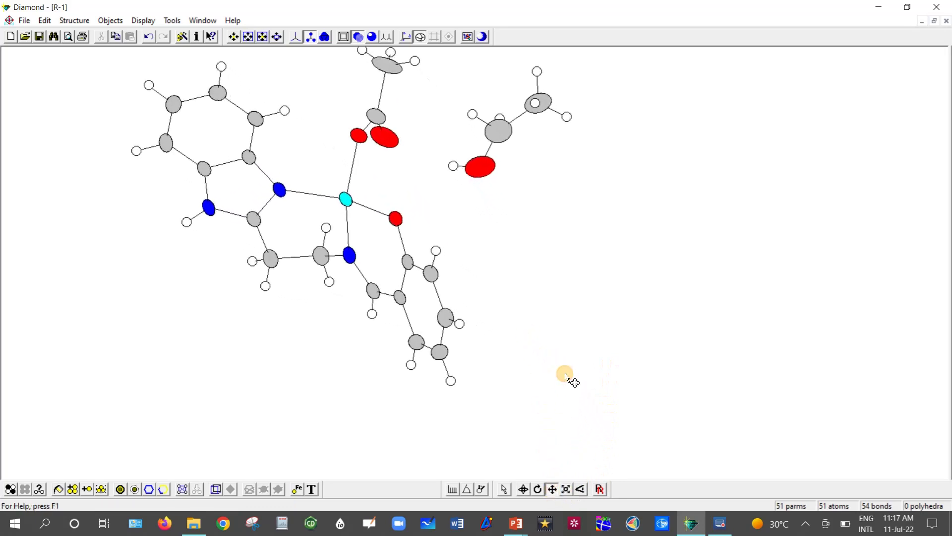
left_click_drag(534, 251, 655, 317)
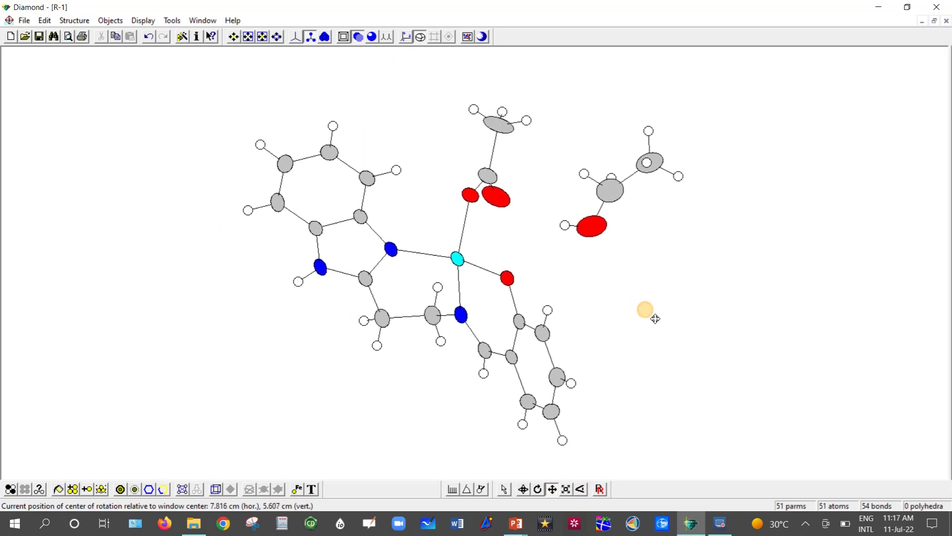
left_click(566, 489)
left_click_drag(618, 425, 600, 400)
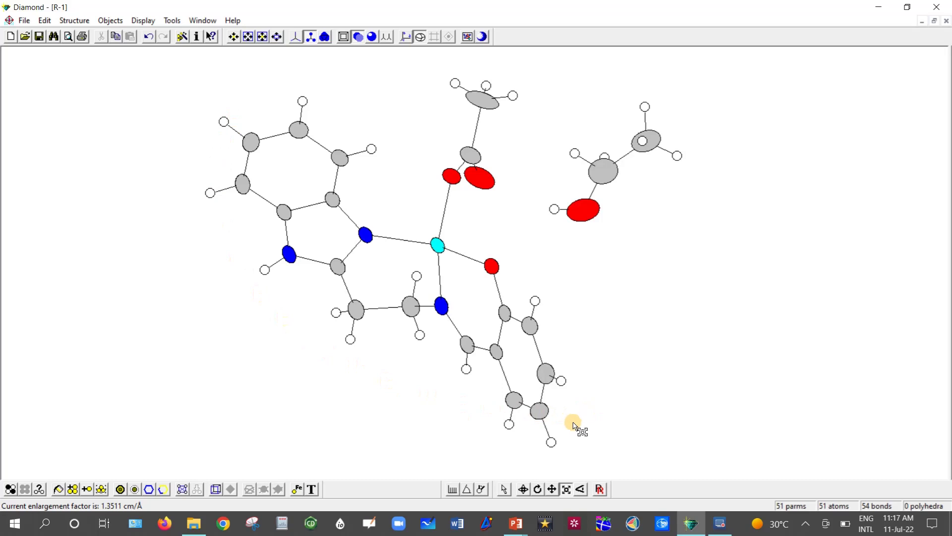
Step: Switch the thermal ellipsoids off and back on, and apply the ball-and-stick model
left_click(420, 38)
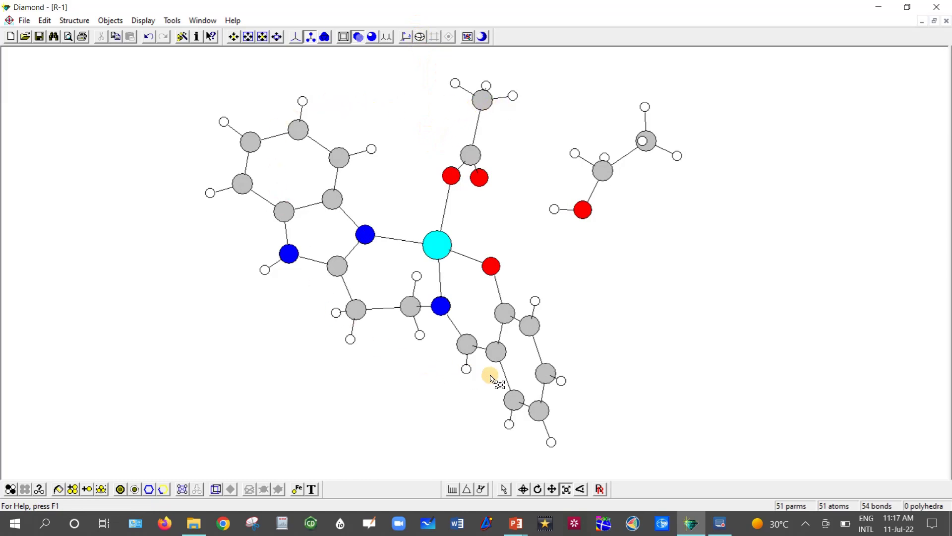
left_click(421, 38)
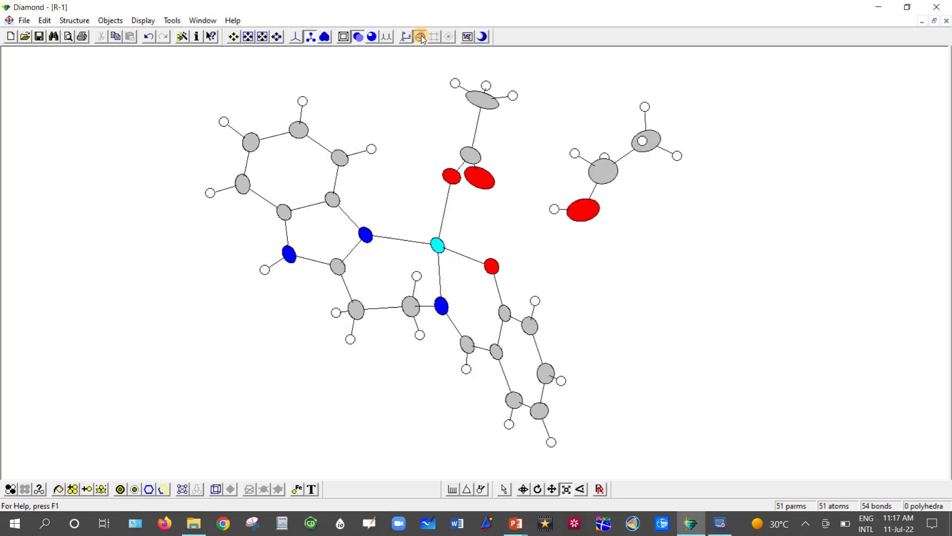
left_click(309, 39)
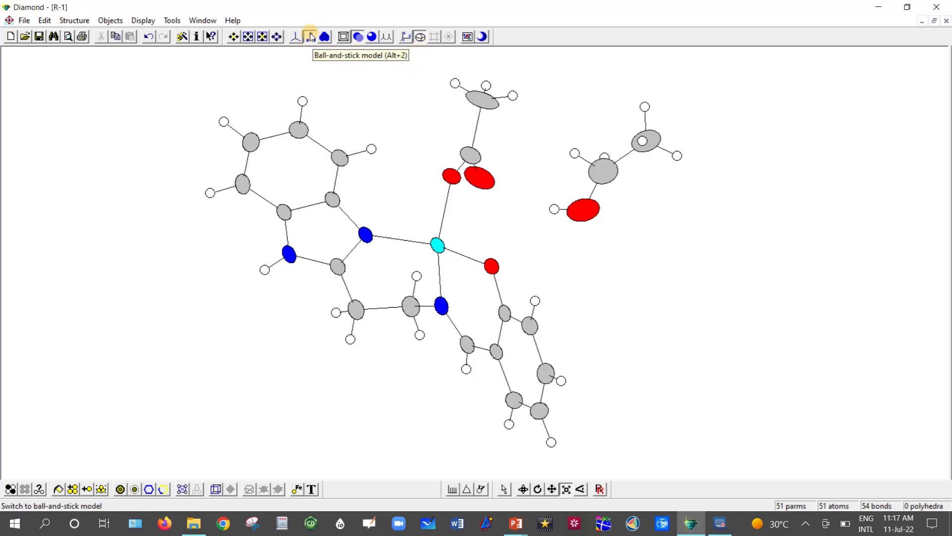
left_click(359, 37)
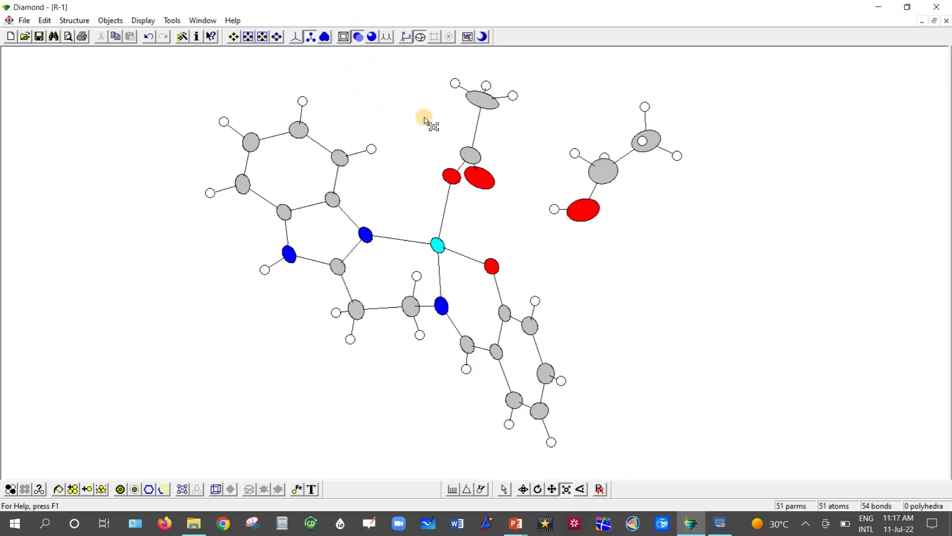
Step: Select the whole structure and give all atoms the Octand style with a 0.35 mm edge thickness and a thicker pattern line
left_click(505, 489)
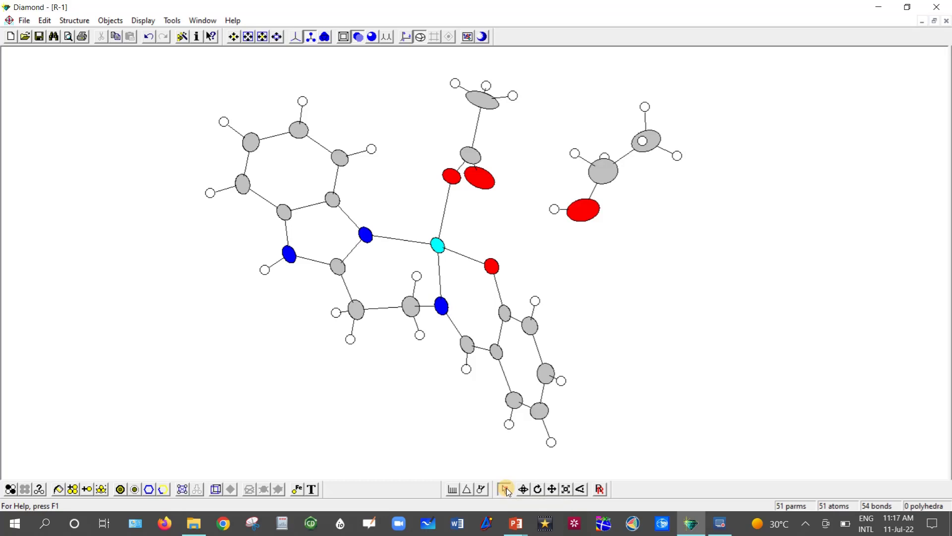
left_click_drag(158, 52, 749, 461)
right_click(484, 103)
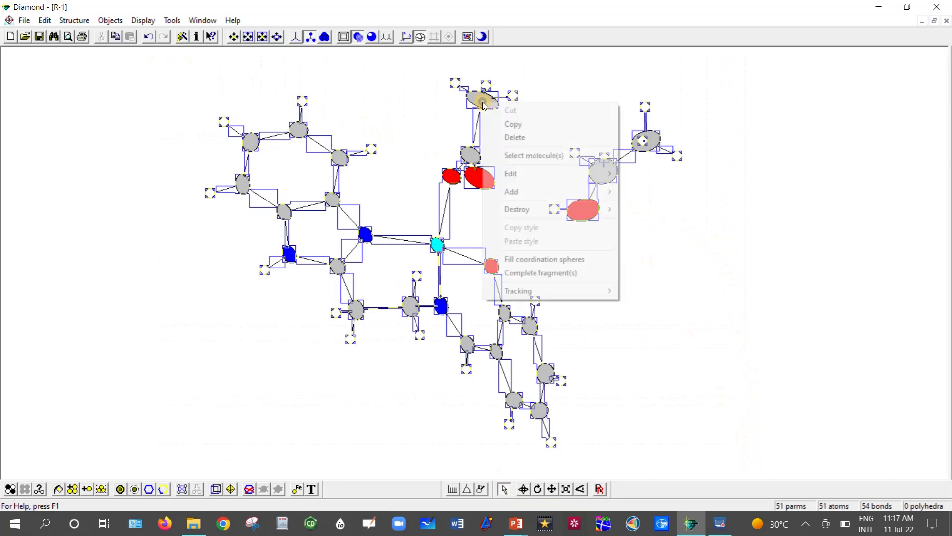
mouse_move(538, 177)
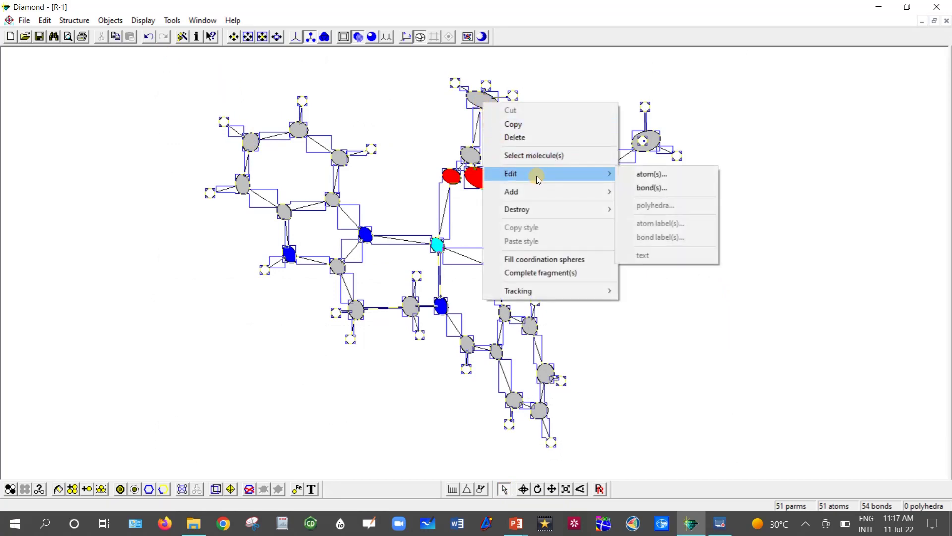
left_click(651, 176)
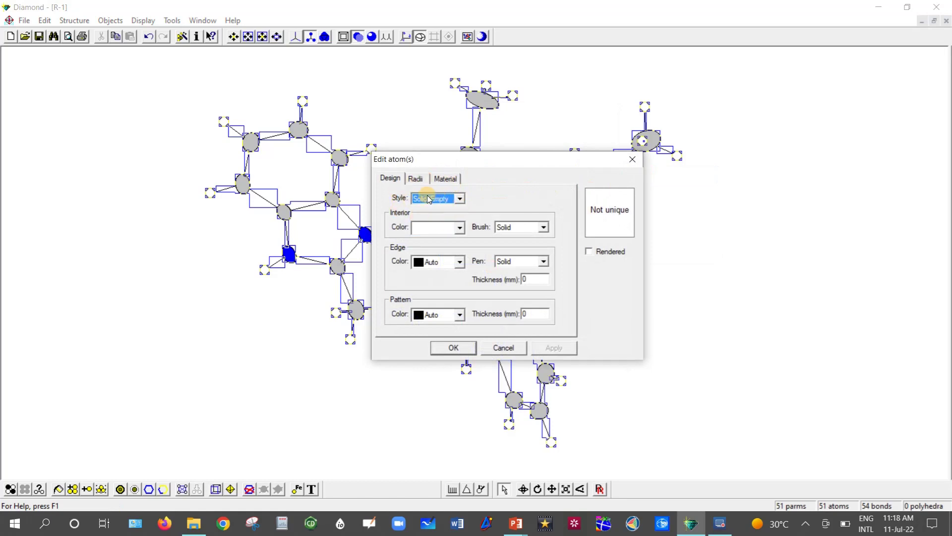
left_click(460, 198)
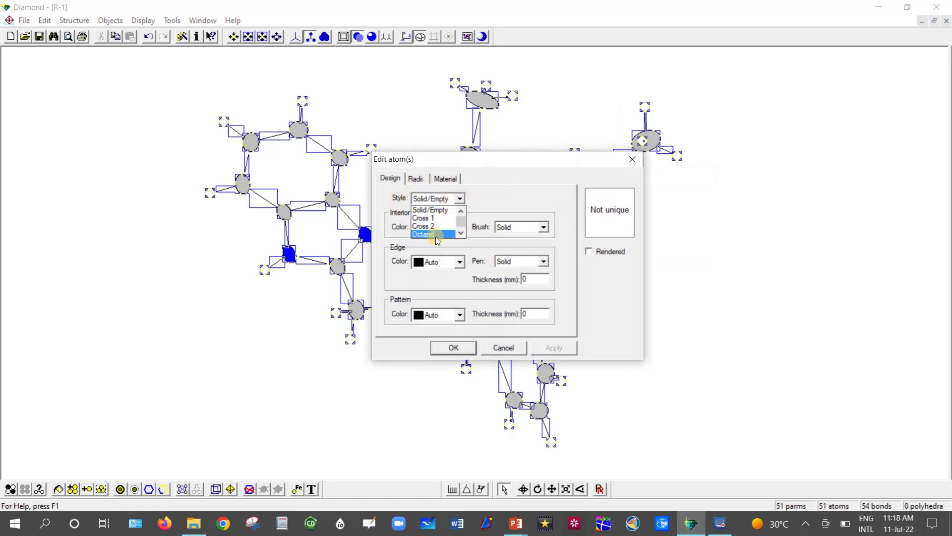
left_click(433, 235)
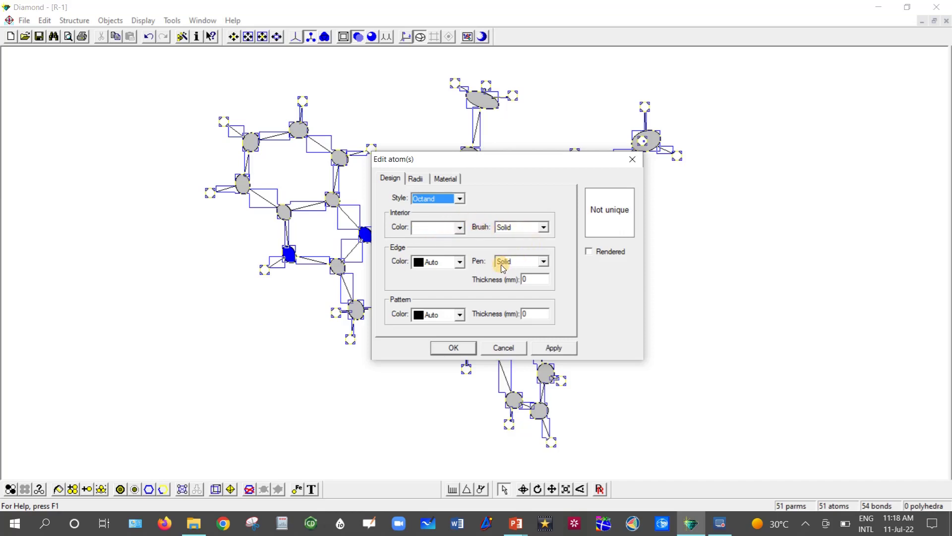
left_click(544, 280)
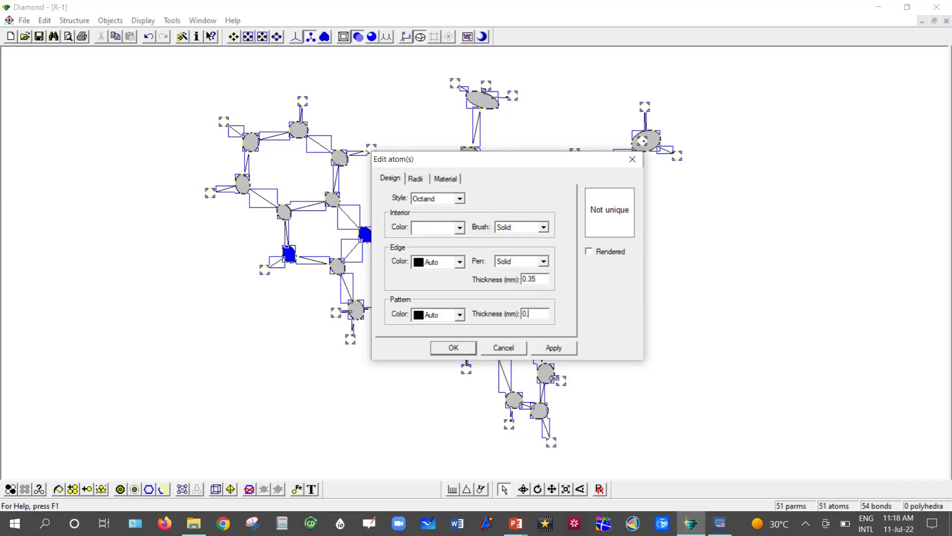
left_click(561, 349)
left_click(466, 347)
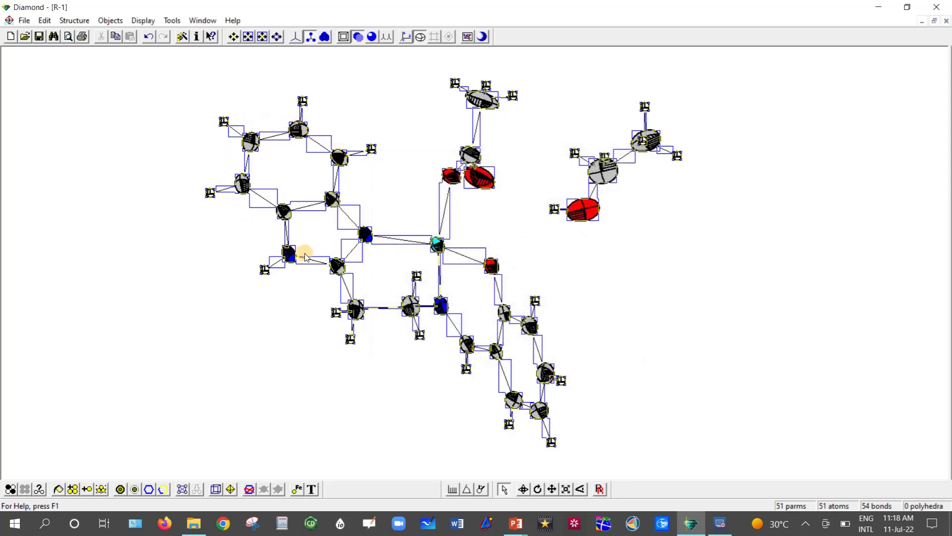
Step: Set all selected bonds to the Thick style with a radius of 0.03 Å
right_click(486, 178)
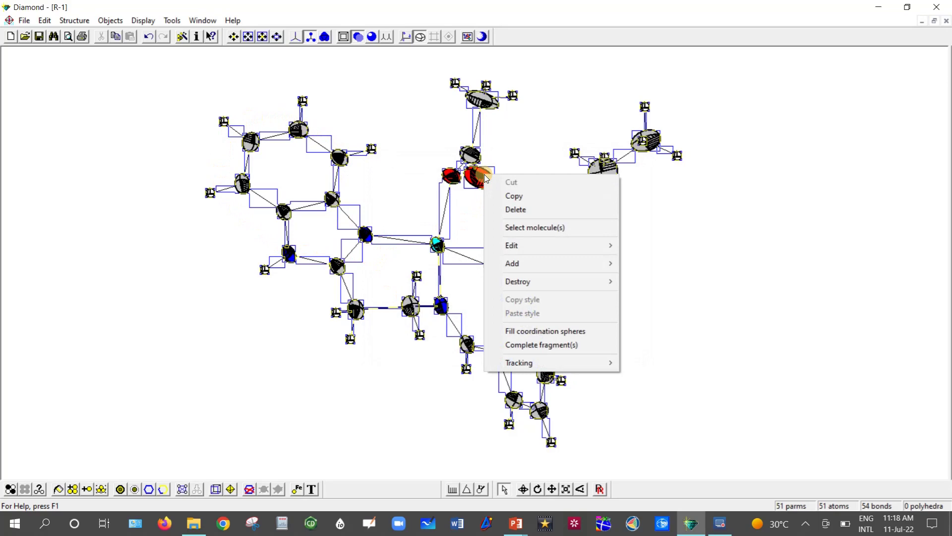
mouse_move(525, 252)
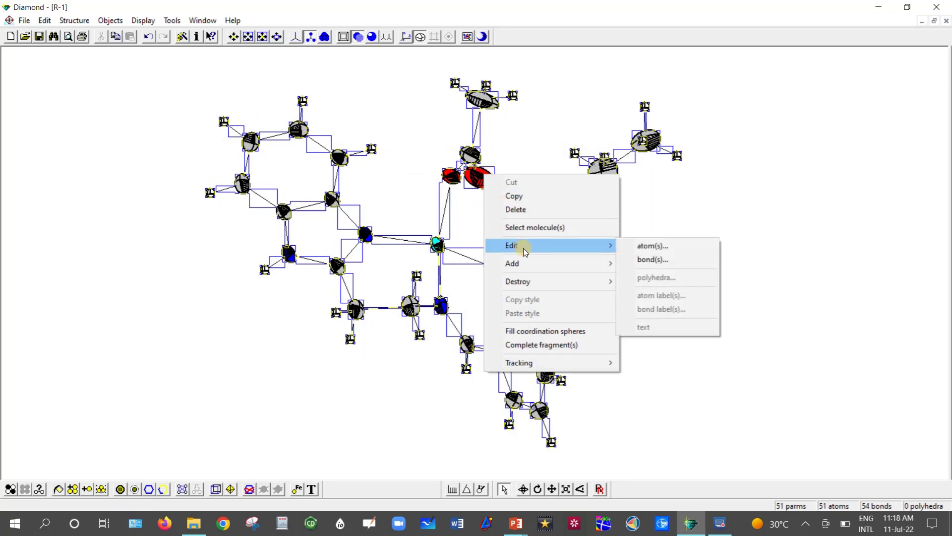
left_click(678, 261)
left_click(461, 199)
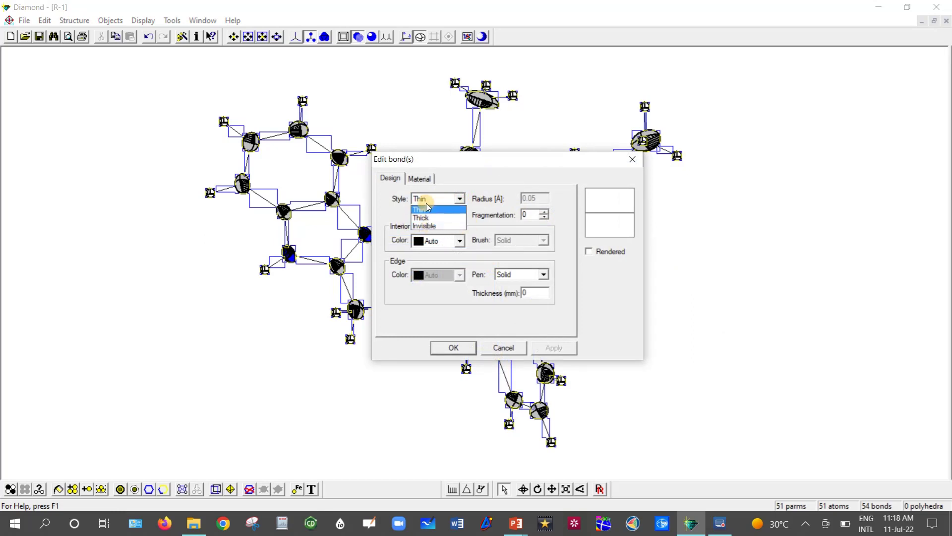
left_click(424, 219)
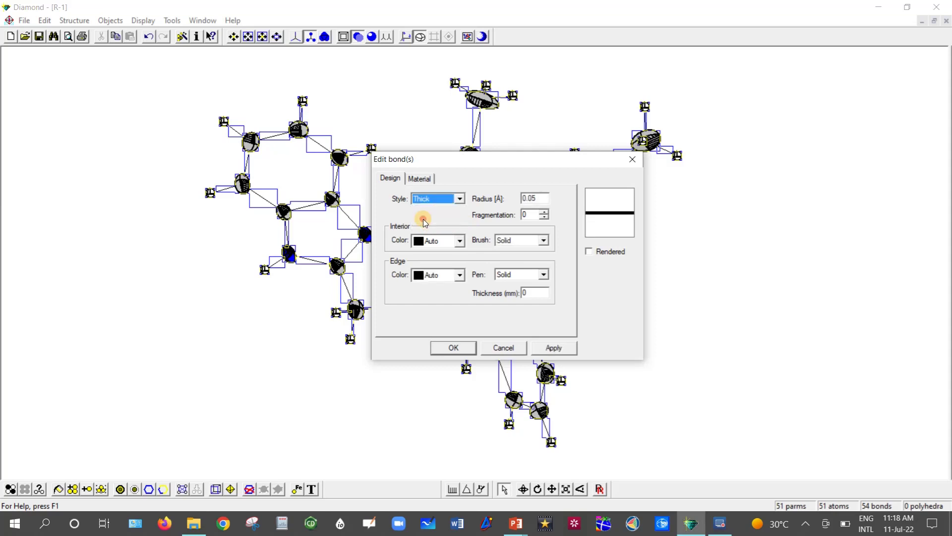
left_click(543, 200)
type("3")
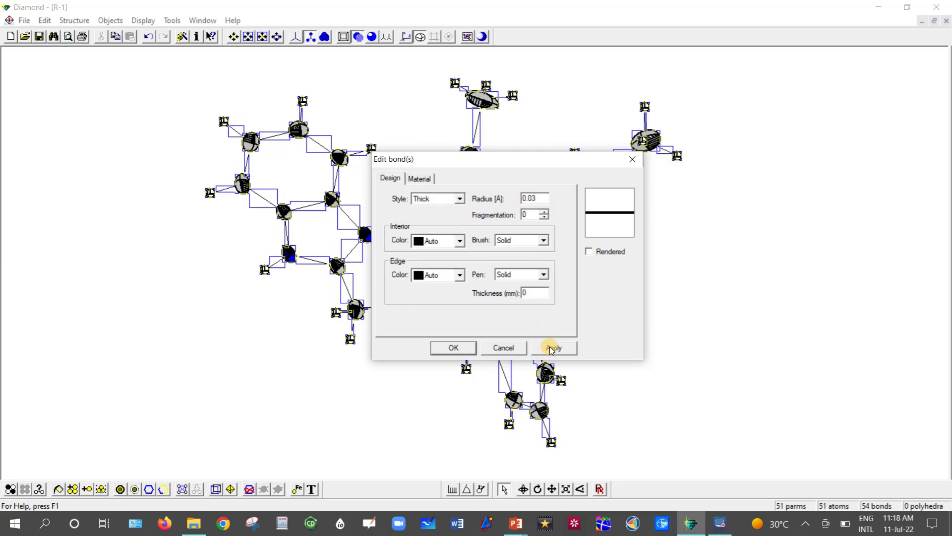
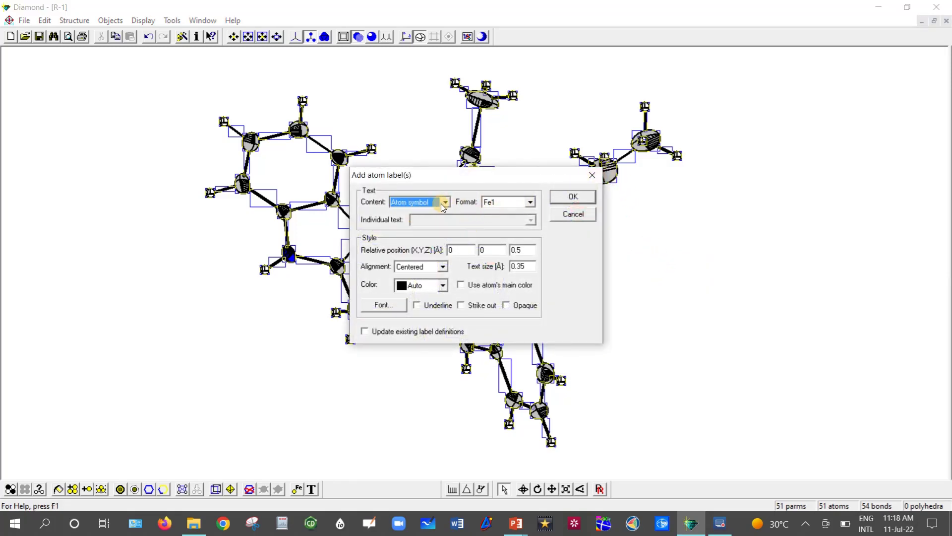
Step: Add atom-symbol labels to all selected atoms in the Fe1 format, using Arial Bold at size 10
left_click(444, 203)
left_click(444, 203)
left_click(530, 202)
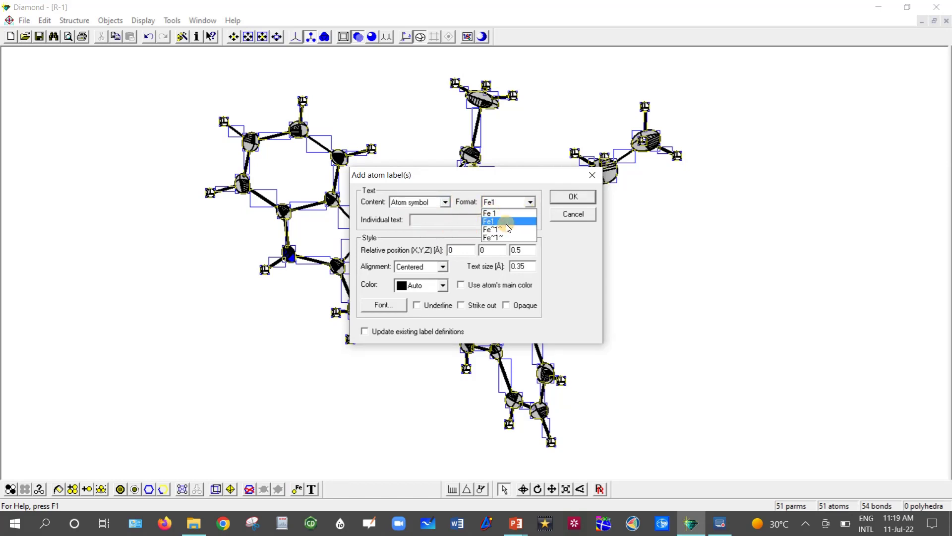
left_click(496, 214)
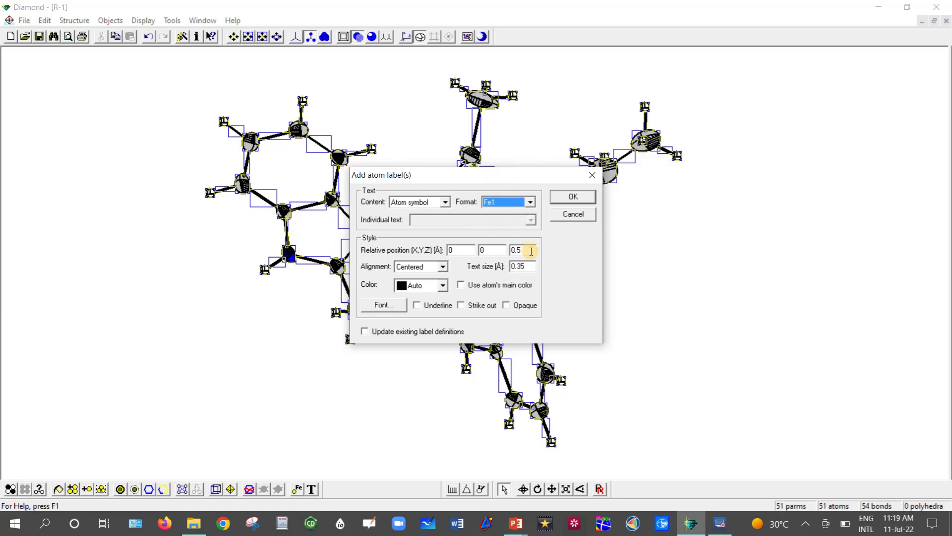
left_click(391, 305)
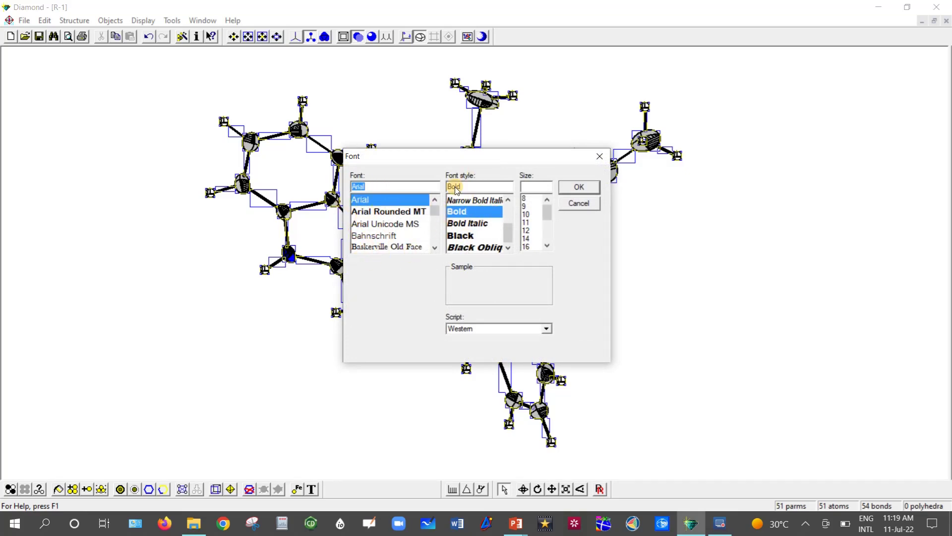
left_click(538, 217)
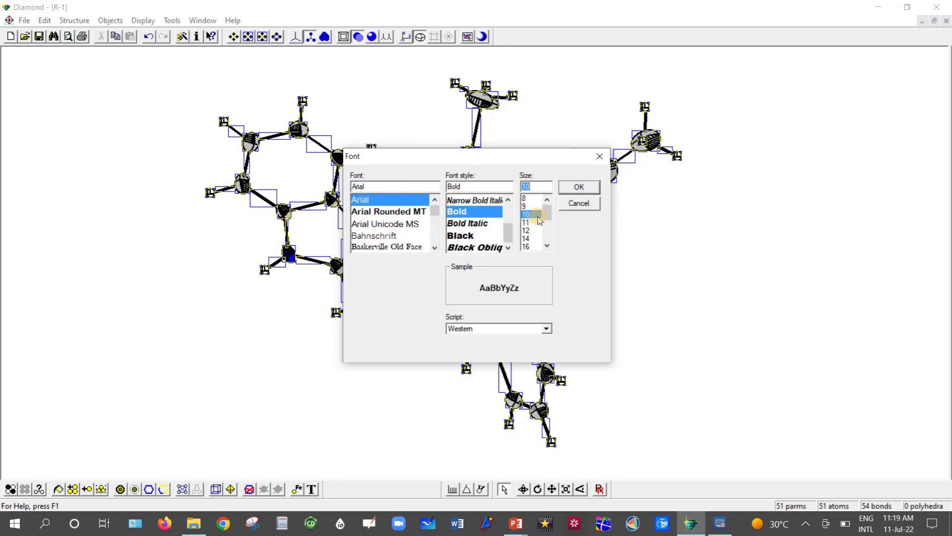
left_click(586, 188)
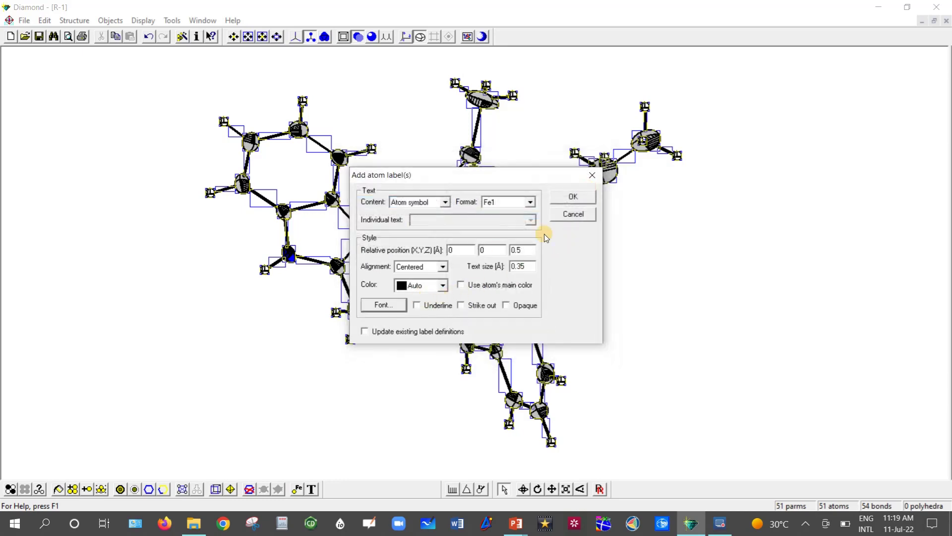
left_click(575, 197)
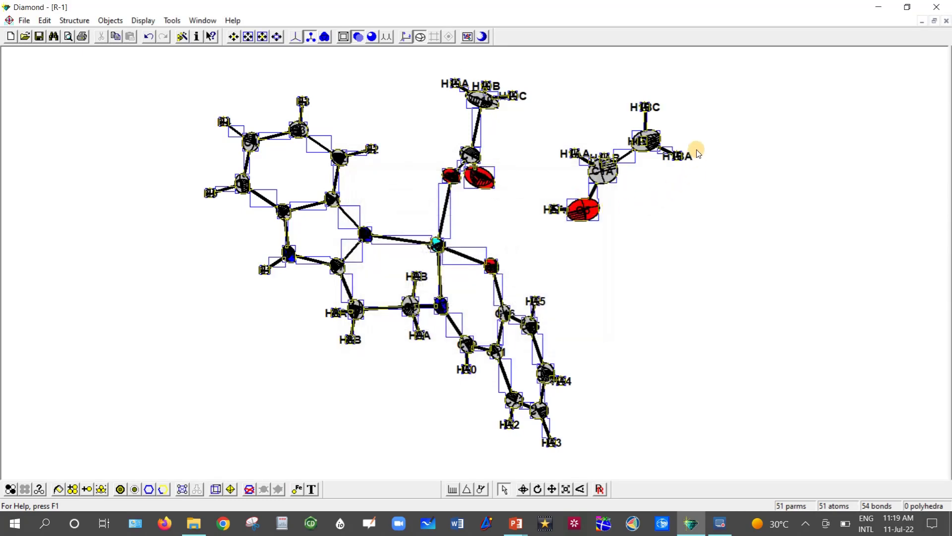
Step: Delete the hydrogen labels of the separate ethanol molecule, including H1BC and H1BA, leaving only H1BB
left_click(692, 106)
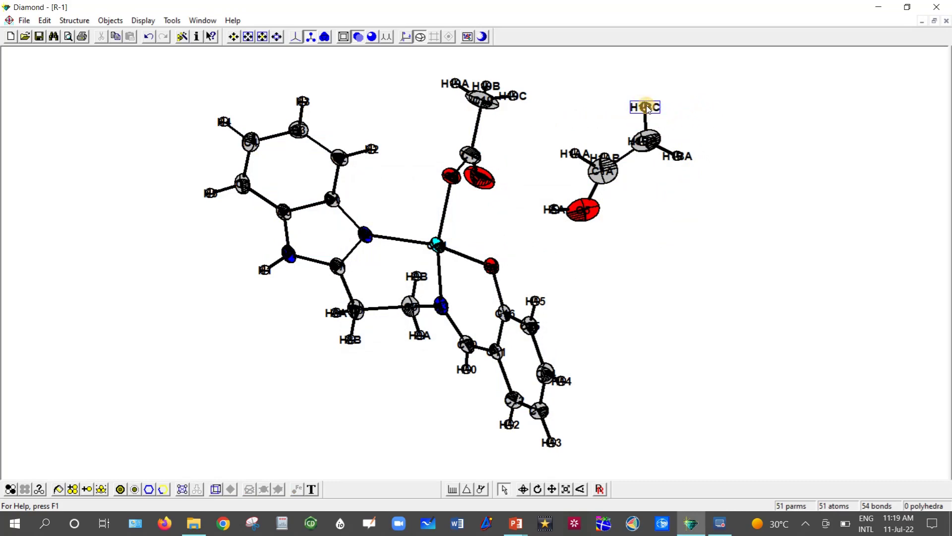
left_click_drag(645, 108, 682, 108)
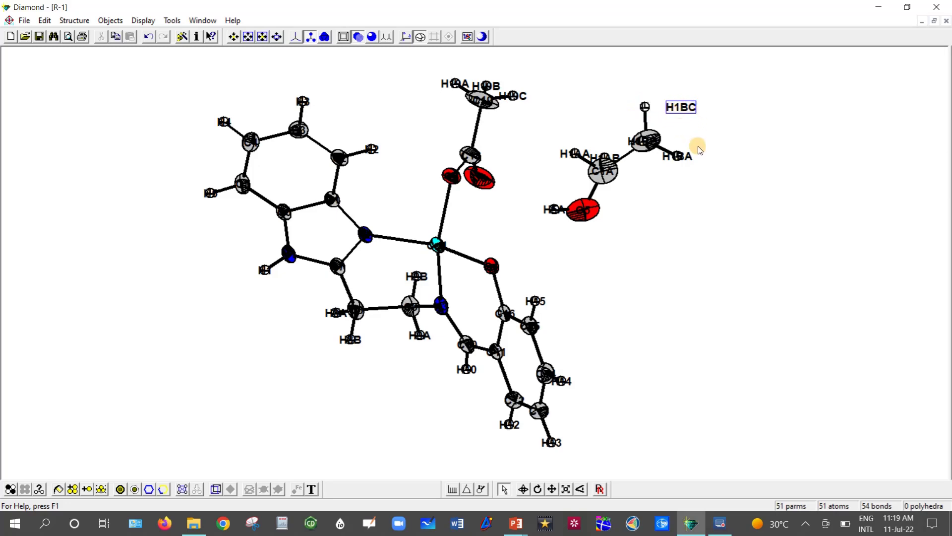
left_click_drag(680, 158, 714, 159)
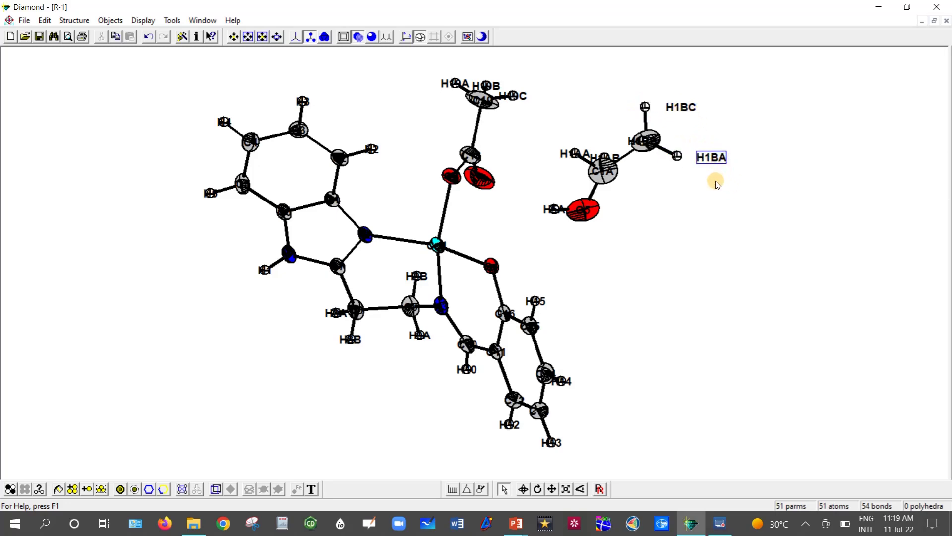
key("Delete")
left_click(682, 109)
key("Delete")
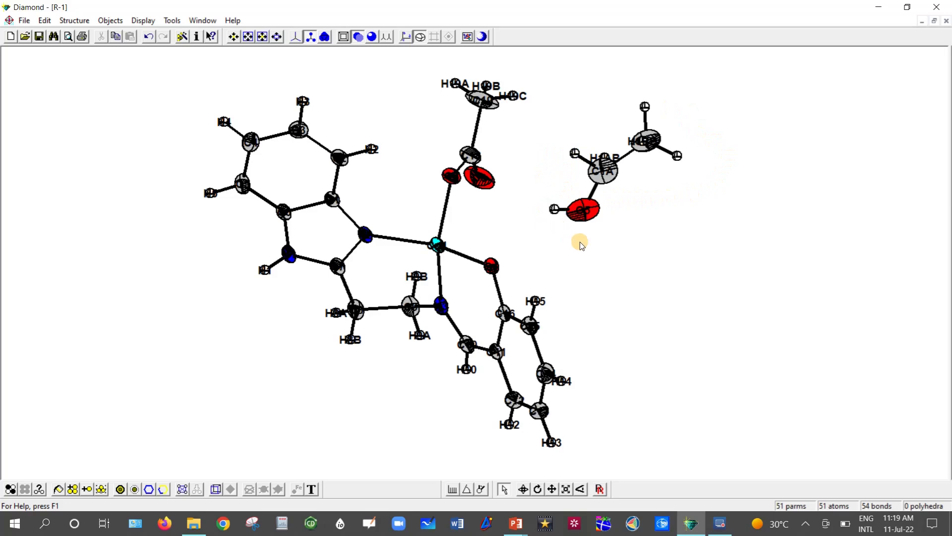
key("Delete")
Step: Delete the three hydrogen labels on the acetate methyl group
left_click(516, 100)
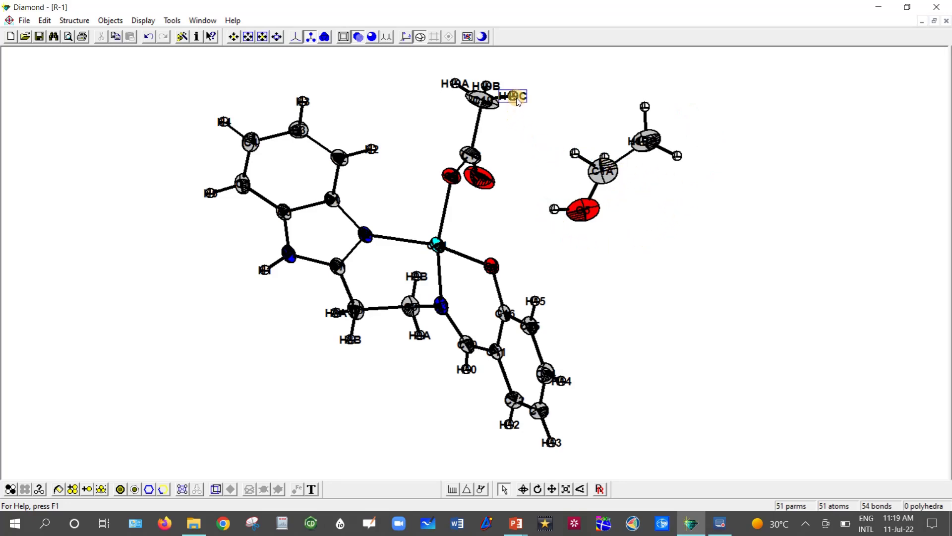
key("Delete")
left_click(452, 85)
key("Delete")
Step: Delete the hydrogen labels H1 to H5 around the benzimidazole rings
left_click(371, 149)
key("Delete")
left_click(303, 101)
key("Delete")
left_click(226, 110)
key("Delete")
left_click(210, 192)
key("Delete")
left_click(264, 270)
key("Delete")
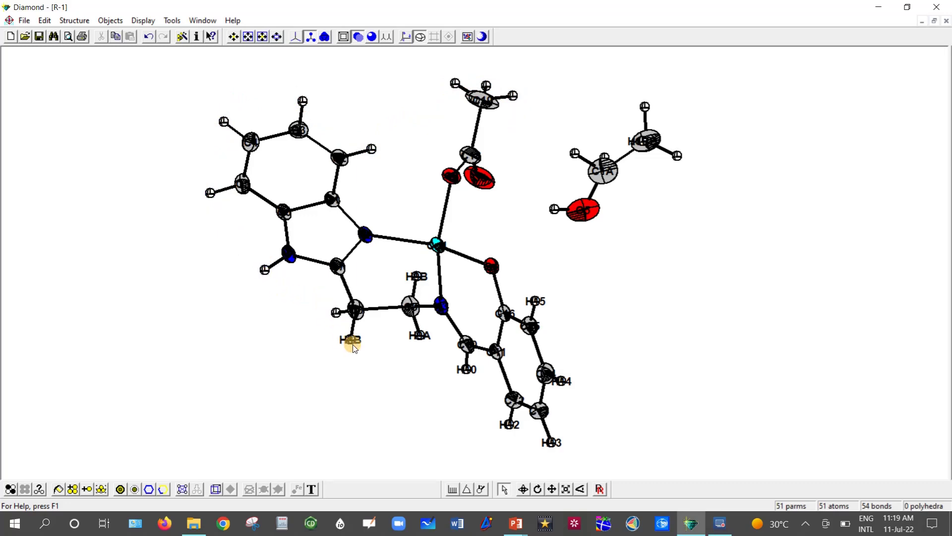
Step: Delete the remaining hydrogen labels on the two CH2 groups of the ethylene bridge
key("Delete")
left_click(421, 336)
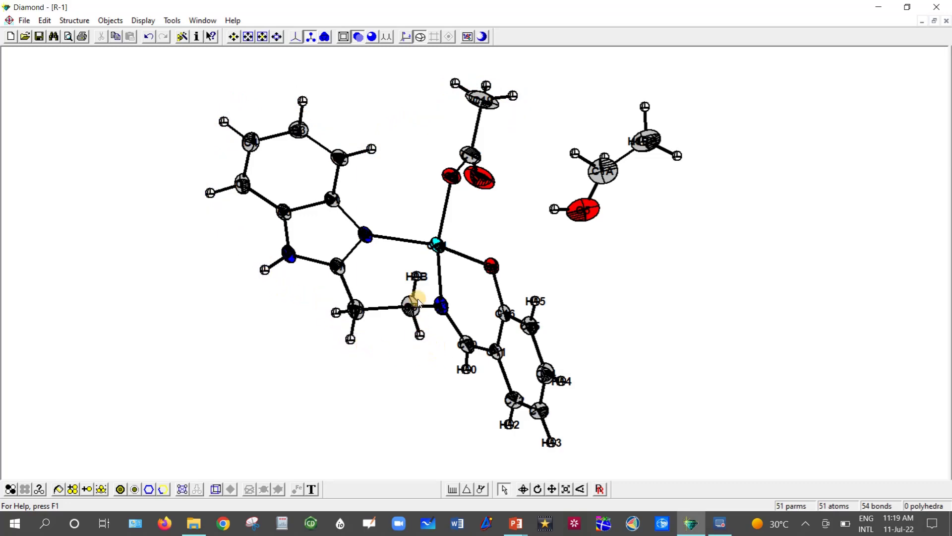
key("Delete")
Step: Delete the hydrogen labels on the imine carbon and around the phenolate ring
left_click(467, 369)
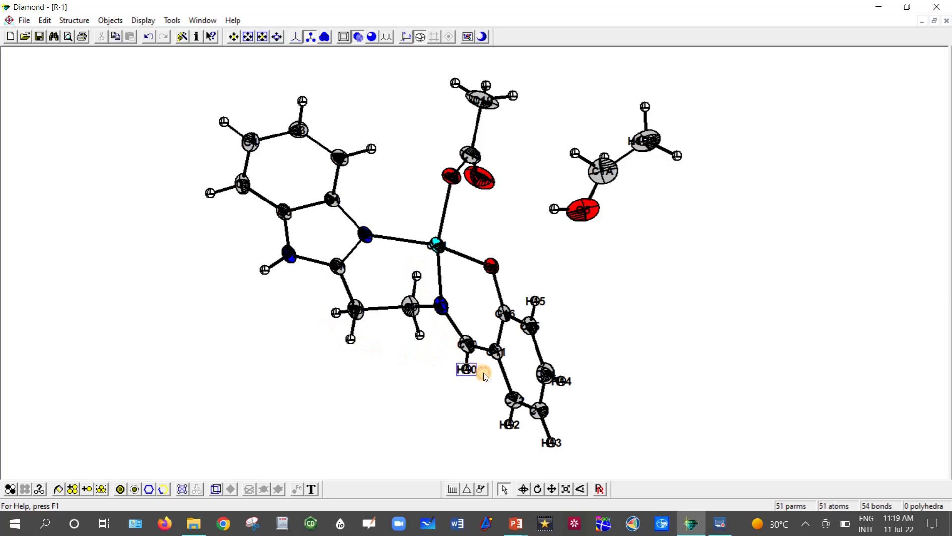
left_click(516, 422)
key("Delete")
left_click(552, 442)
key("Delete")
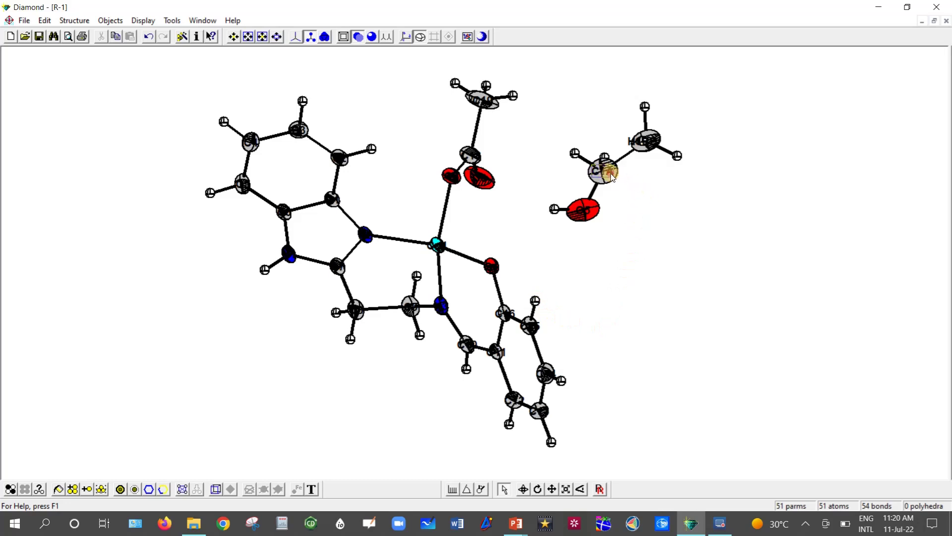
Step: Move the ethanol labels C1A, C1B and O5 clear of their atoms and delete the overlapping H1BB label
left_click(635, 182)
left_click_drag(633, 179, 634, 180)
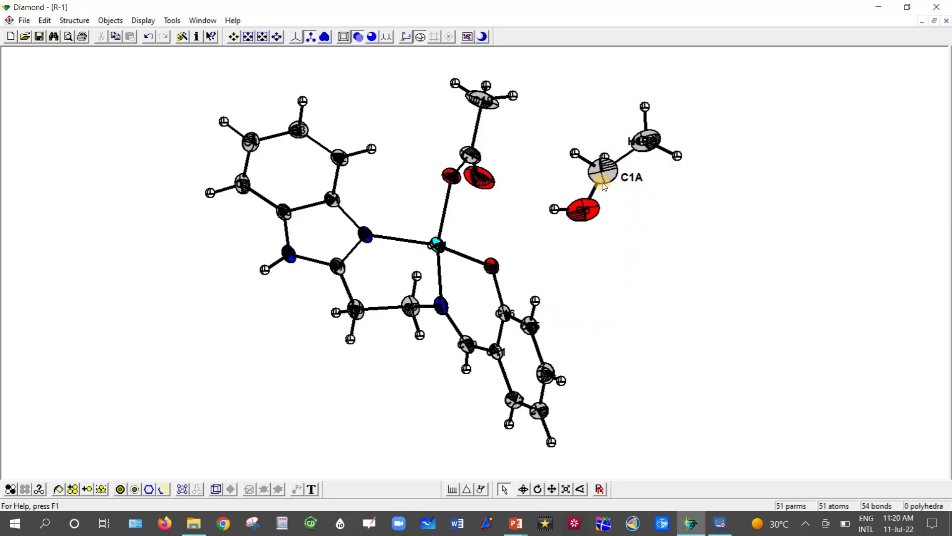
left_click_drag(656, 143, 680, 130)
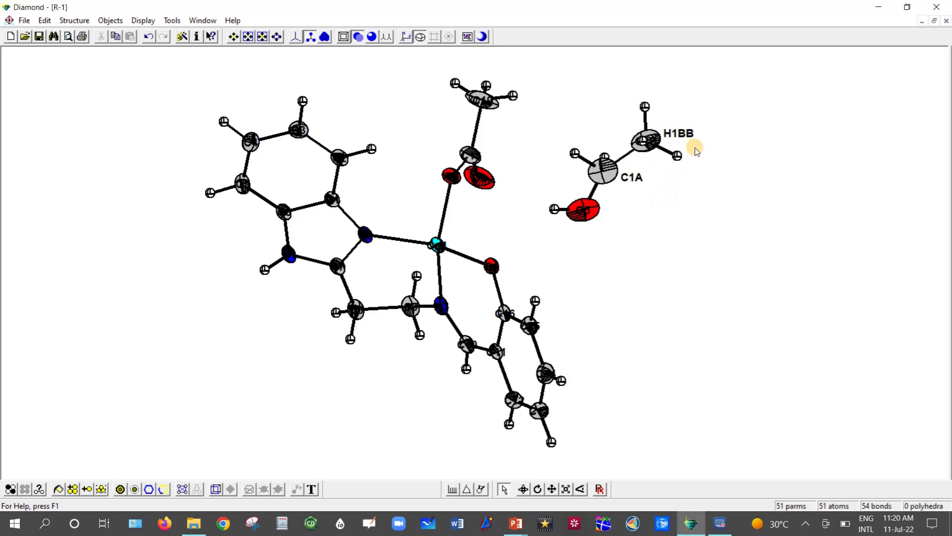
key("Delete")
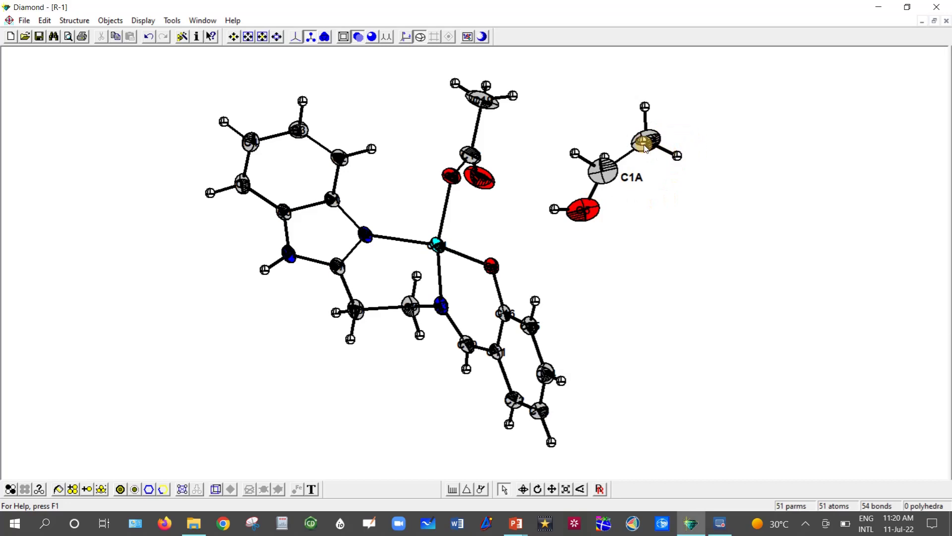
left_click(654, 144)
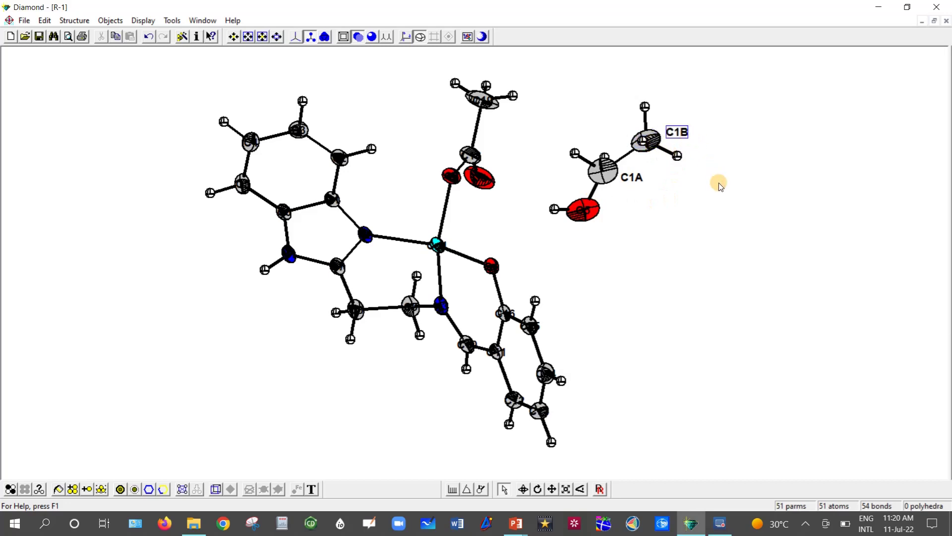
left_click(613, 224)
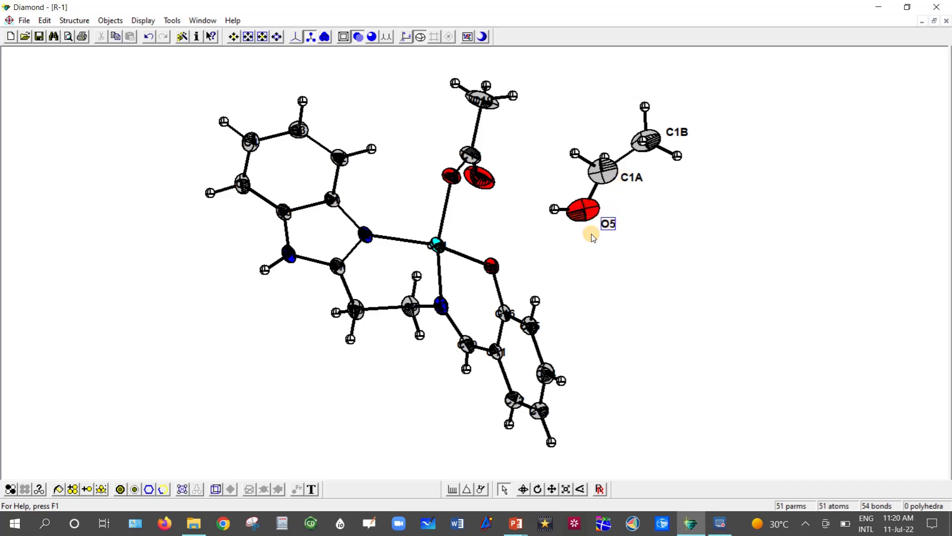
Step: Move the acetate labels C19, C18, O3 and O2 clear of their atoms
left_click(511, 117)
left_click(496, 150)
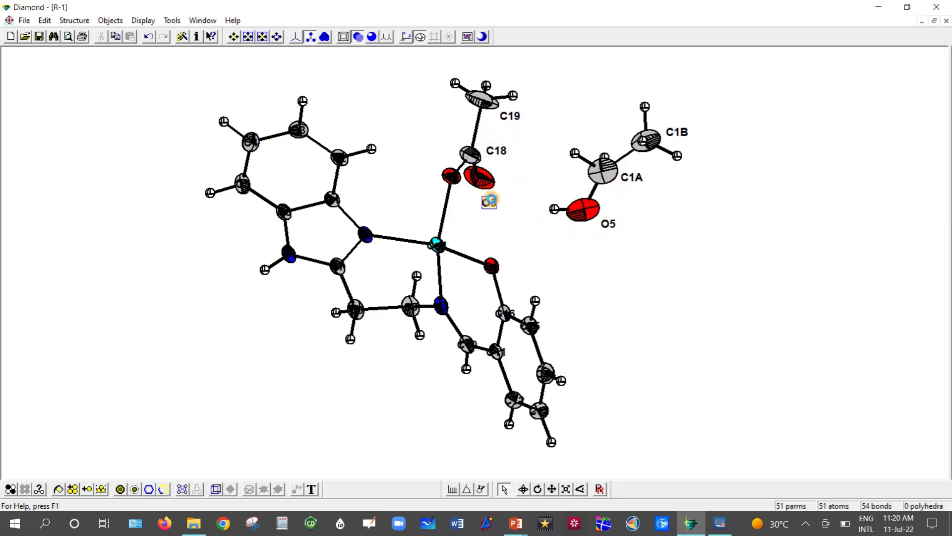
left_click(453, 177)
left_click(433, 175)
Step: Move the labels C2 to C6 around the benzimidazole's six-membered ring off their atoms into free space
left_click(360, 172)
left_click(299, 129)
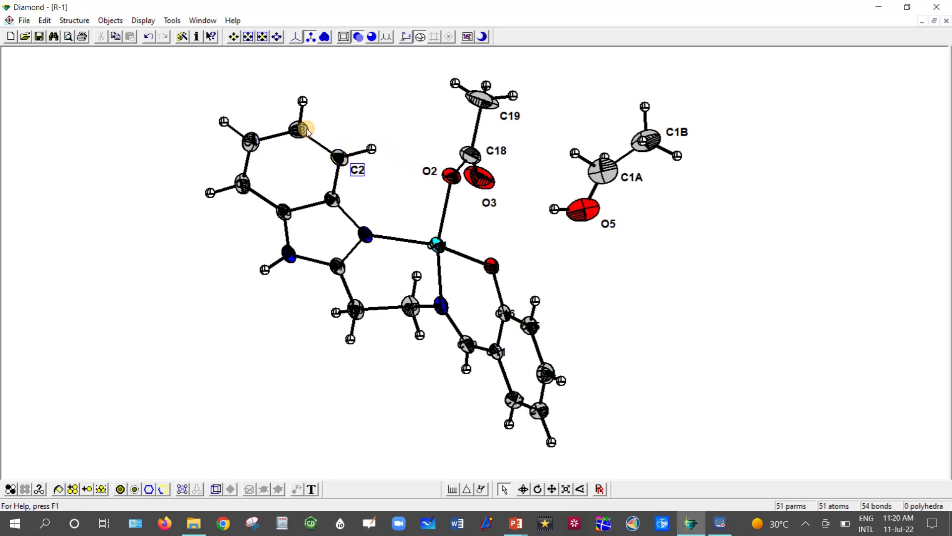
left_click(318, 128)
left_click(250, 140)
left_click(252, 123)
left_click(242, 184)
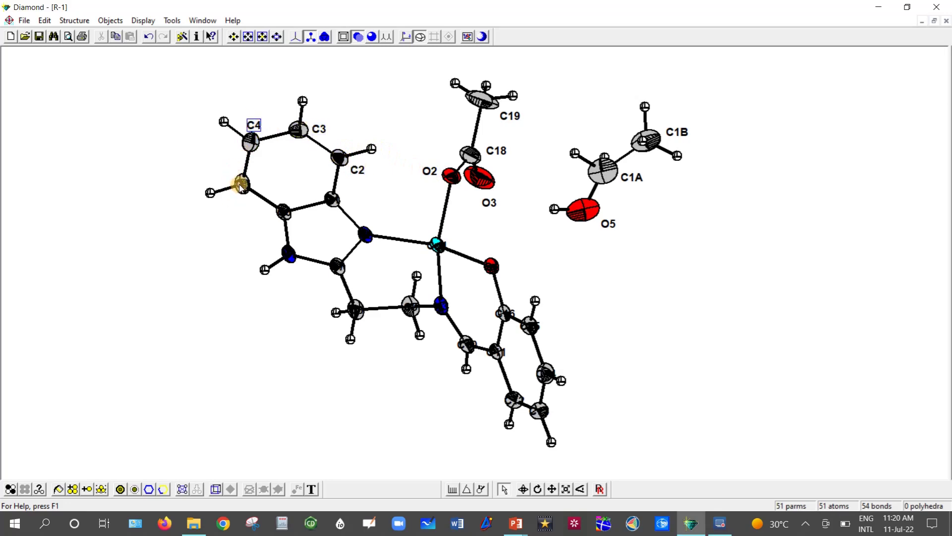
left_click(267, 222)
Step: Move the imidazole labels N1 and C7 and the ethylene-bridge labels C8 and C9 clear of their atoms
left_click(289, 255)
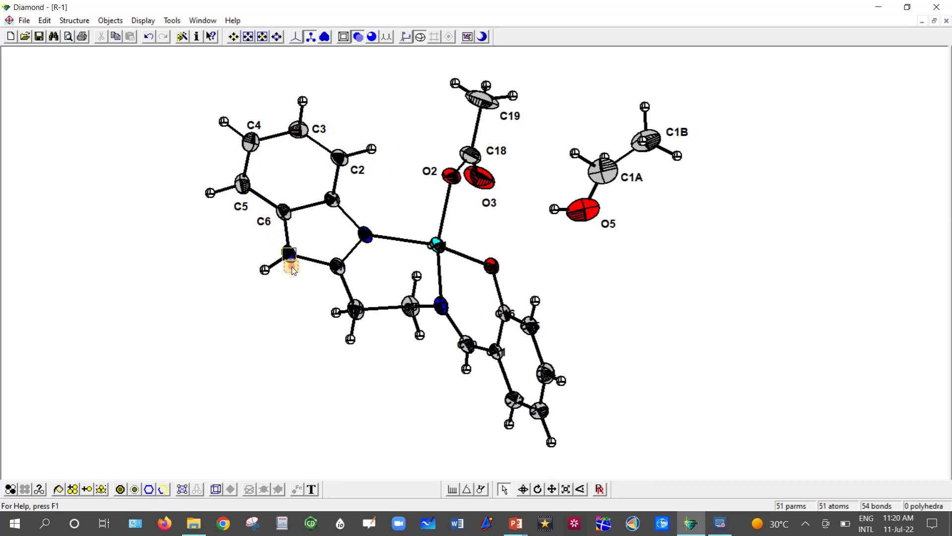
left_click(337, 266)
left_click(323, 278)
left_click(355, 310)
left_click(371, 329)
left_click(410, 307)
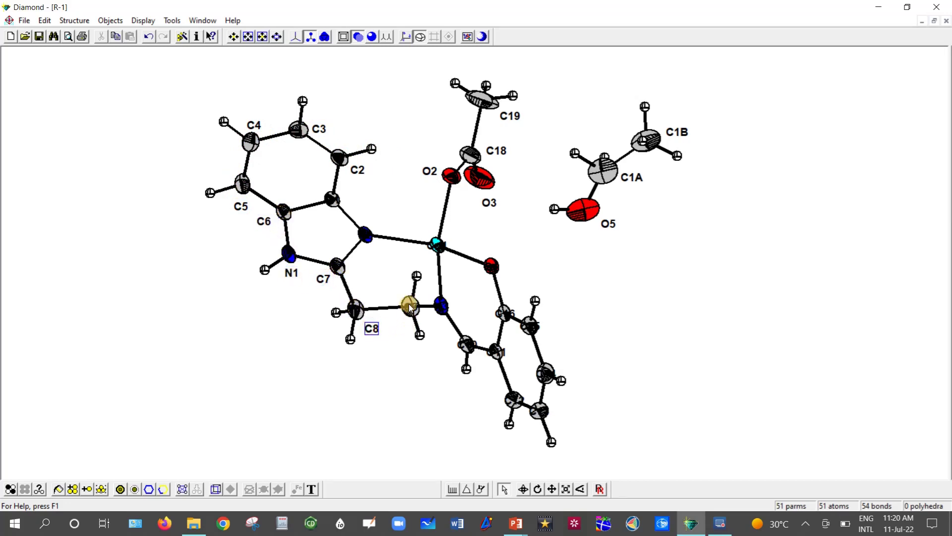
left_click(390, 292)
Step: Place the imine labels N3 and C10 and the ring label C11 beside their atoms
left_click(442, 310)
left_click(461, 304)
left_click(468, 343)
left_click(445, 348)
left_click(493, 353)
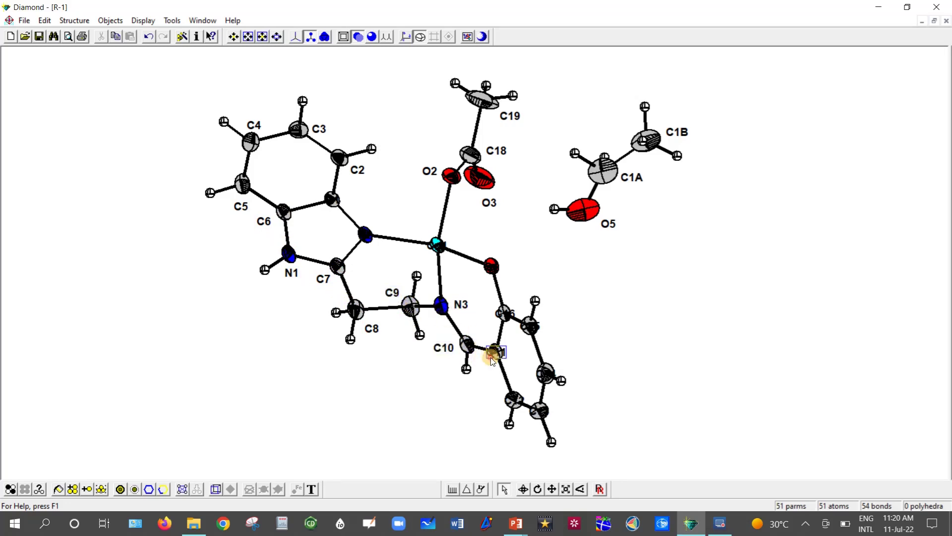
left_click(483, 367)
Step: Move the phenolate-ring labels C12 to C16 outside the ring, next to their atoms
left_click(514, 399)
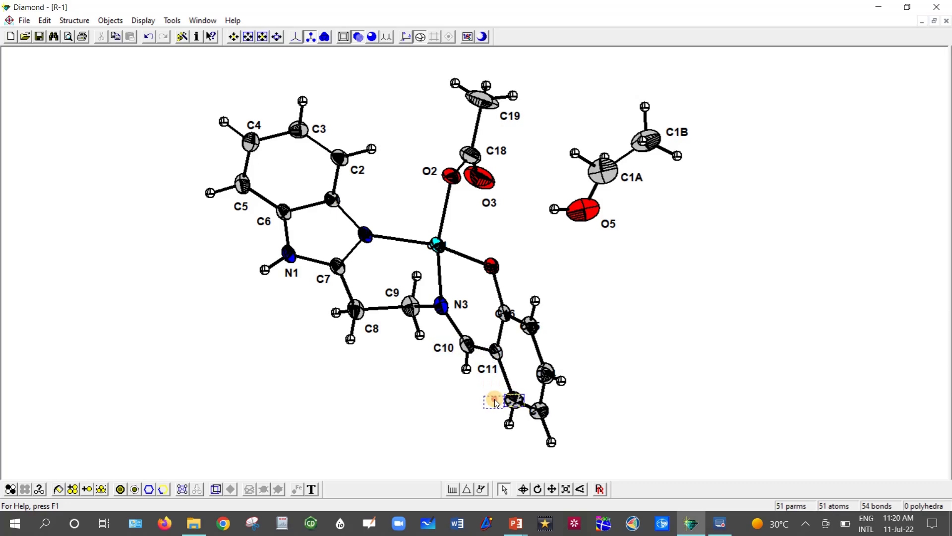
left_click(495, 400)
left_click(539, 410)
left_click(566, 412)
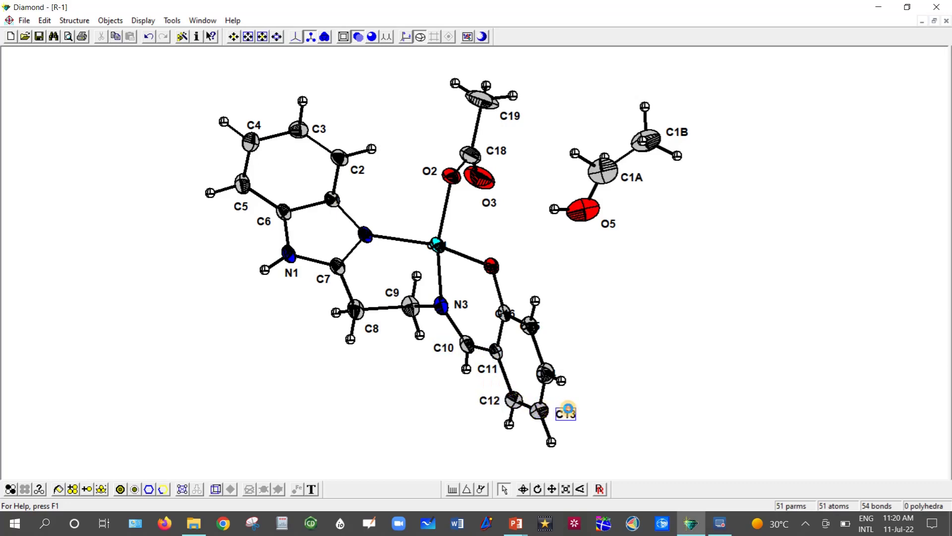
left_click(546, 372)
left_click(576, 363)
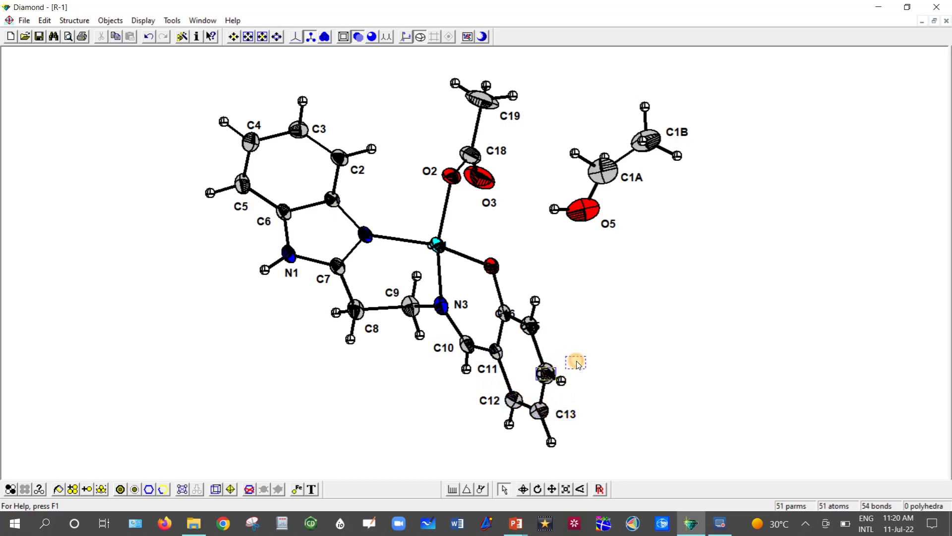
left_click(567, 362)
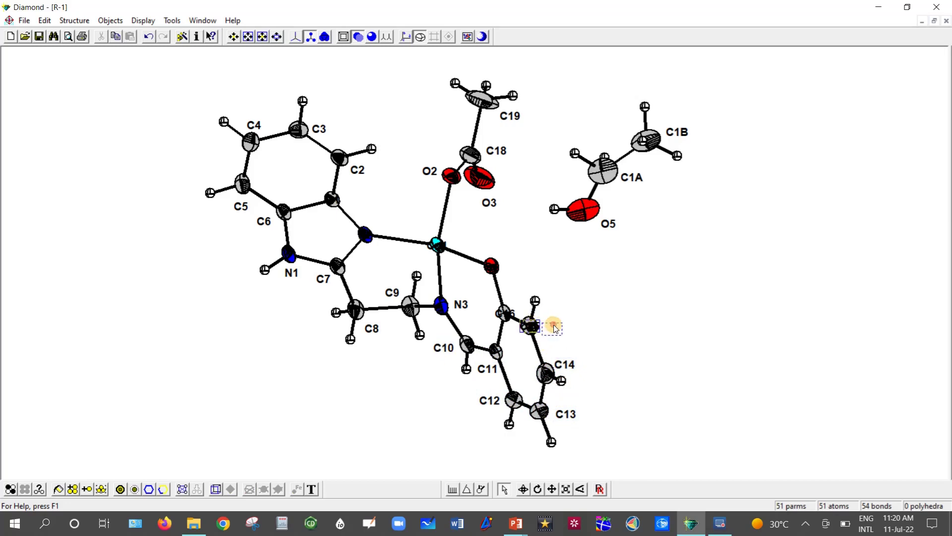
left_click(505, 313)
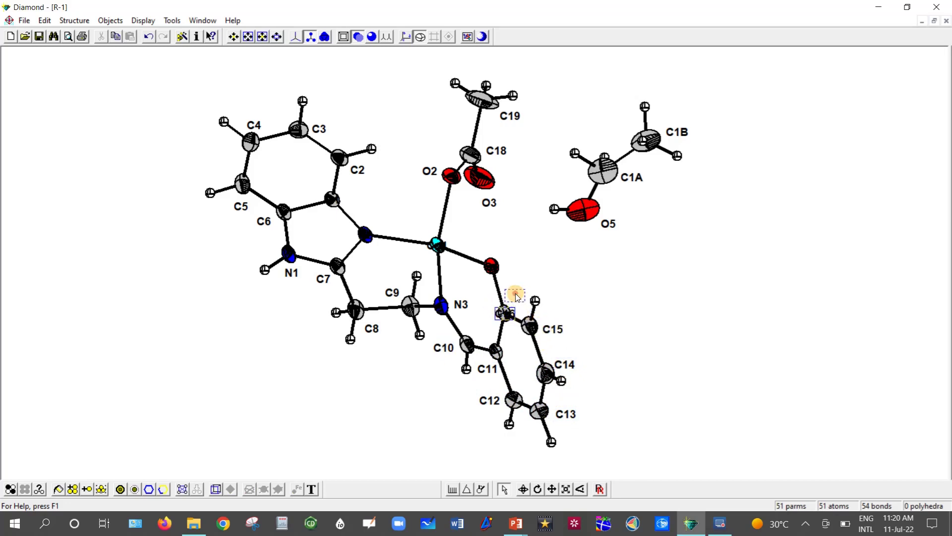
left_click(517, 294)
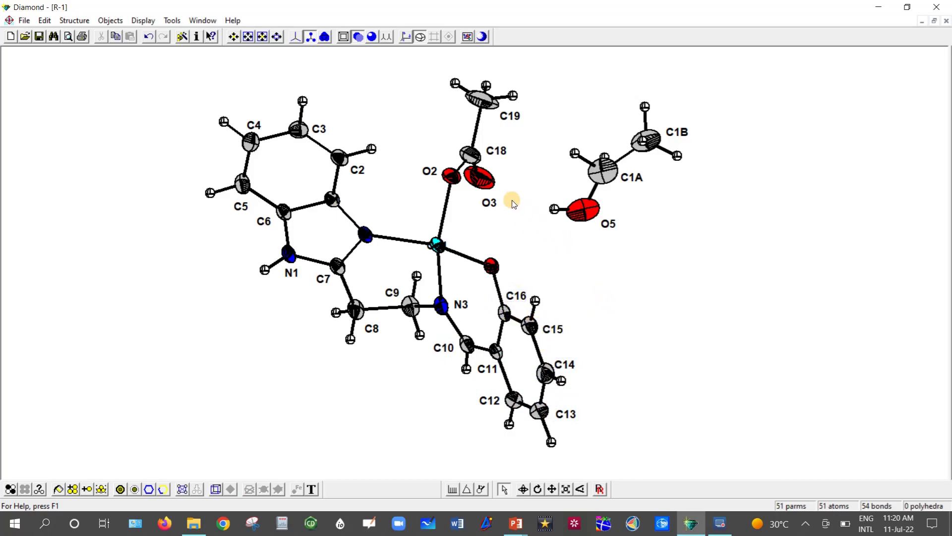
left_click(539, 242)
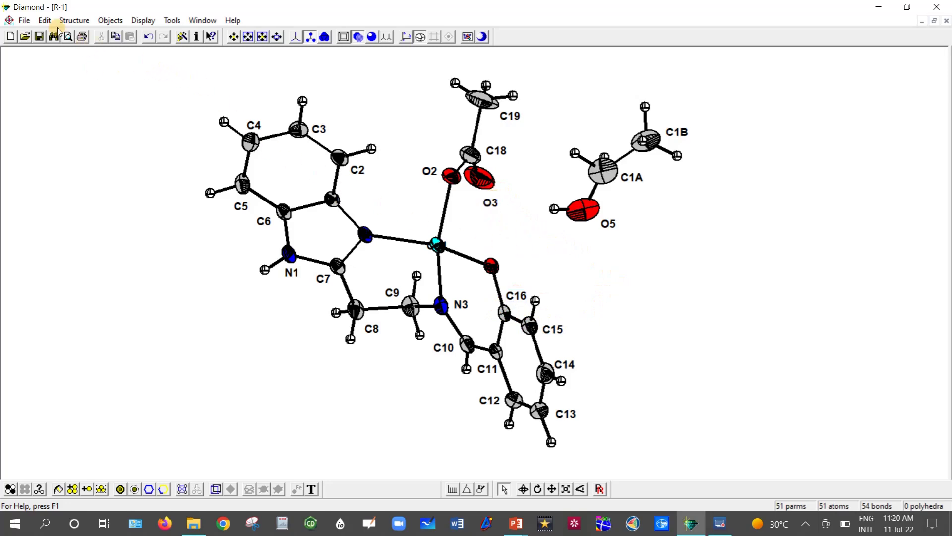
Step: Set the thermal ellipsoids' probability factor to 30 percent
left_click(103, 22)
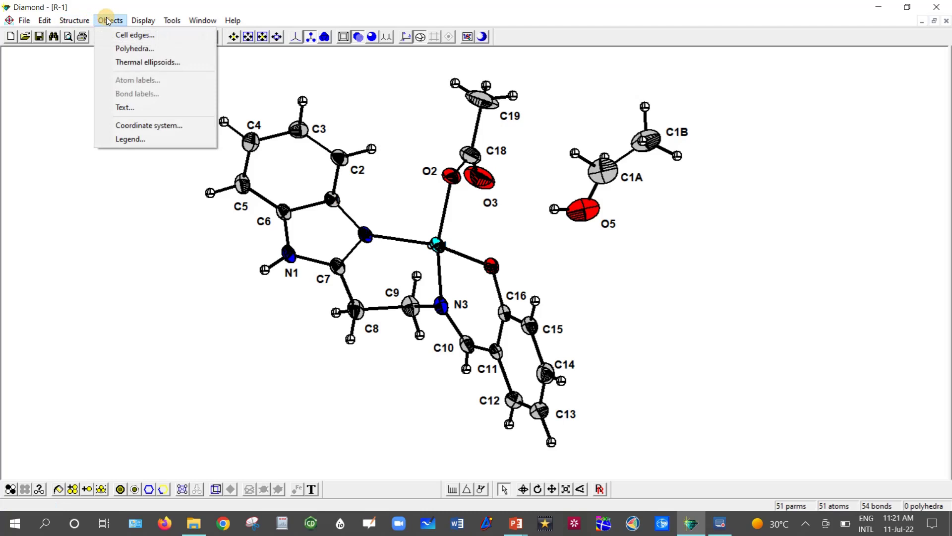
left_click(154, 65)
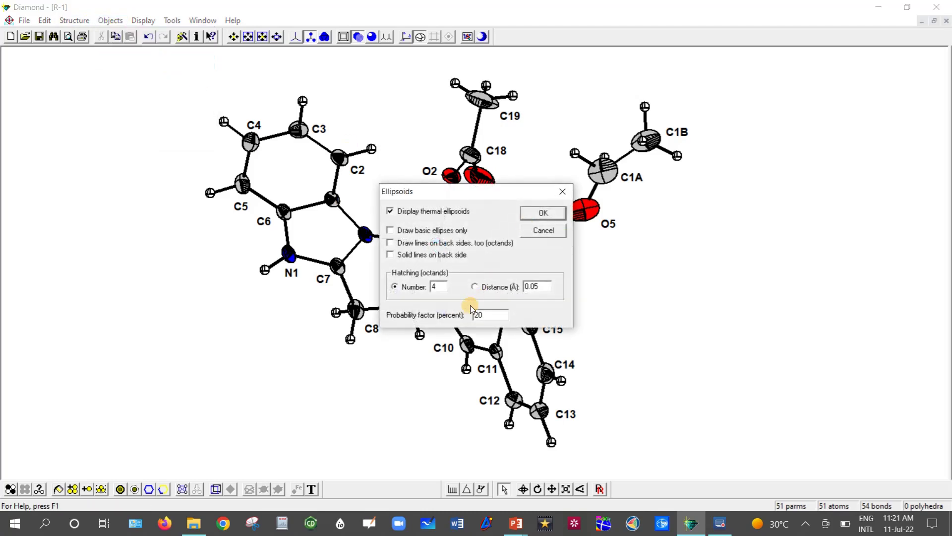
left_click_drag(489, 192, 785, 203)
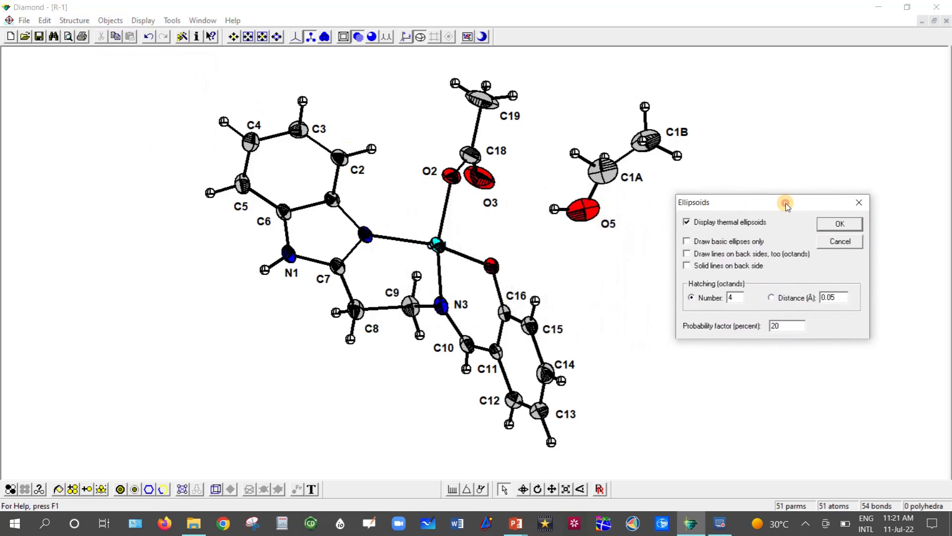
double_click(774, 323)
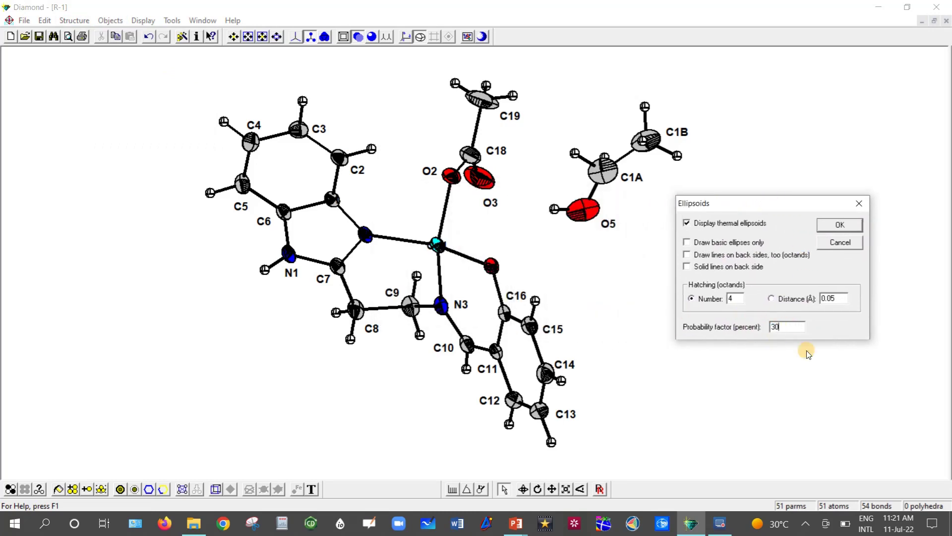
left_click(849, 223)
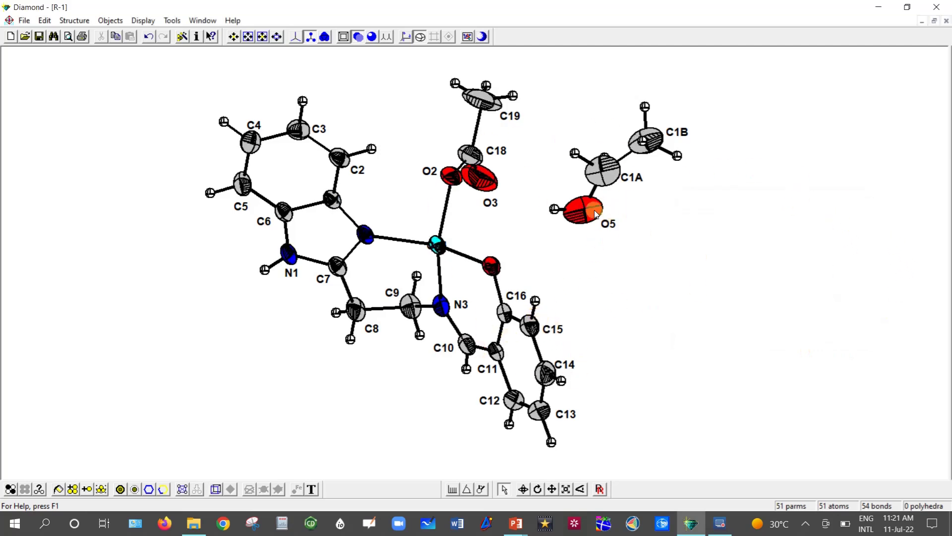
Step: Set the thermal ellipsoids' probability factor back to 20 percent
left_click(86, 20)
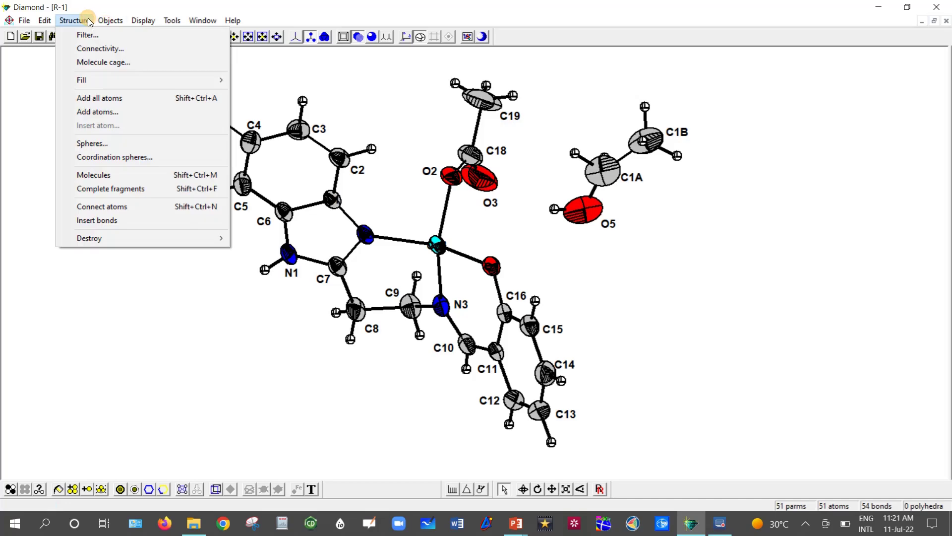
mouse_move(99, 23)
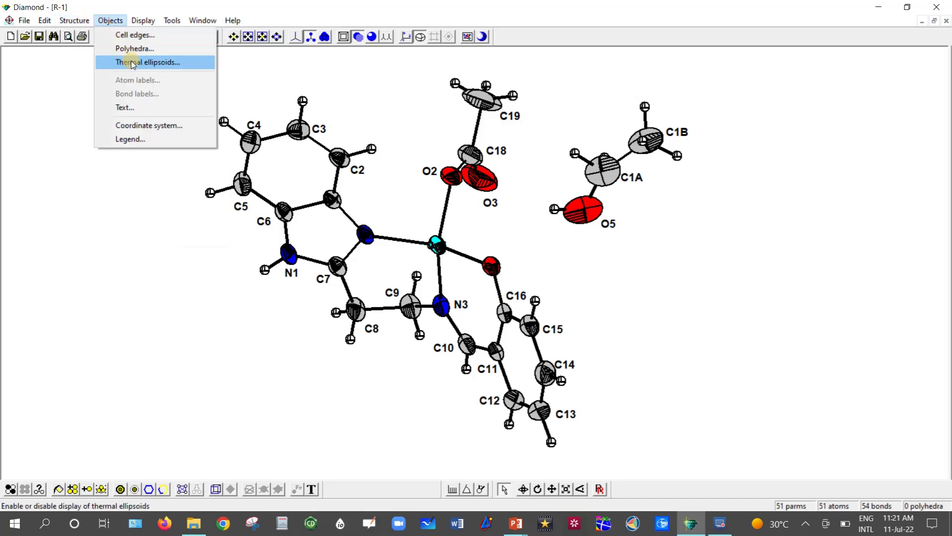
left_click(147, 62)
type("20")
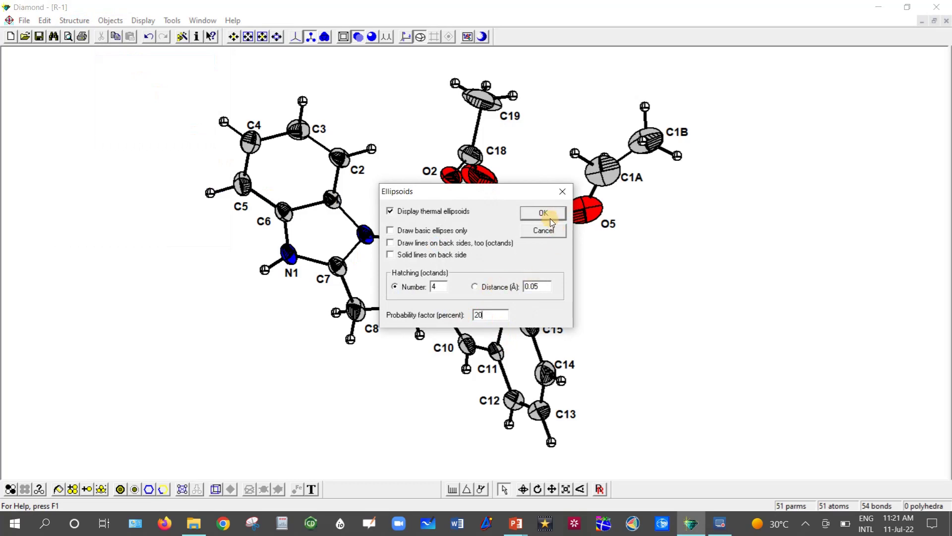
left_click(549, 217)
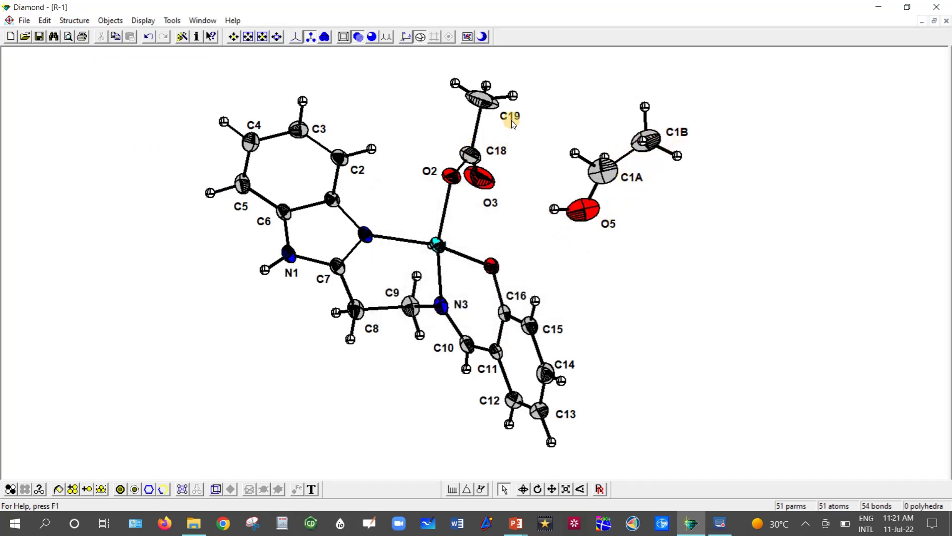
Step: Fine-tune the C19 and O3 label positions and move the labels Cu1, O1 and N2 clear of their atoms
left_click_drag(510, 118, 497, 149)
left_click_drag(490, 199, 491, 197)
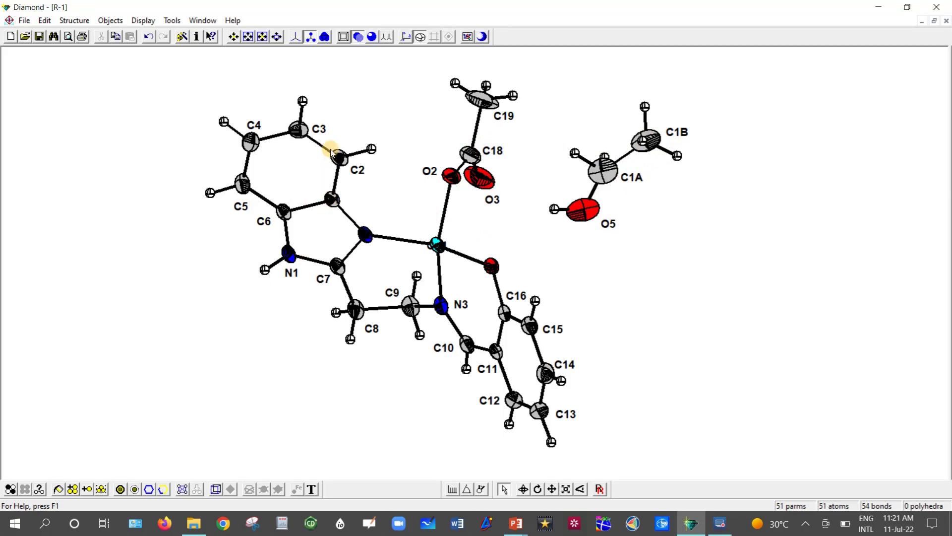
left_click_drag(436, 245, 461, 239)
left_click_drag(504, 266, 514, 263)
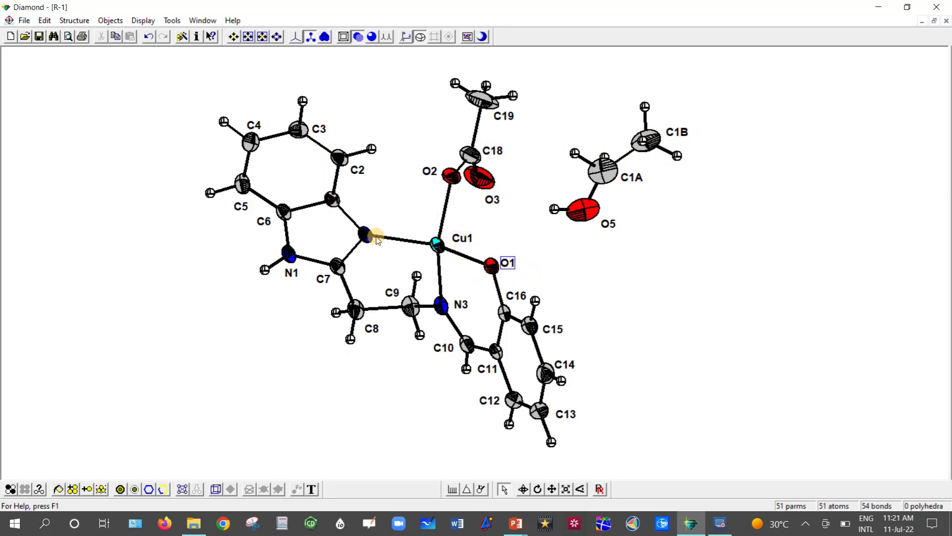
left_click_drag(380, 242, 384, 219)
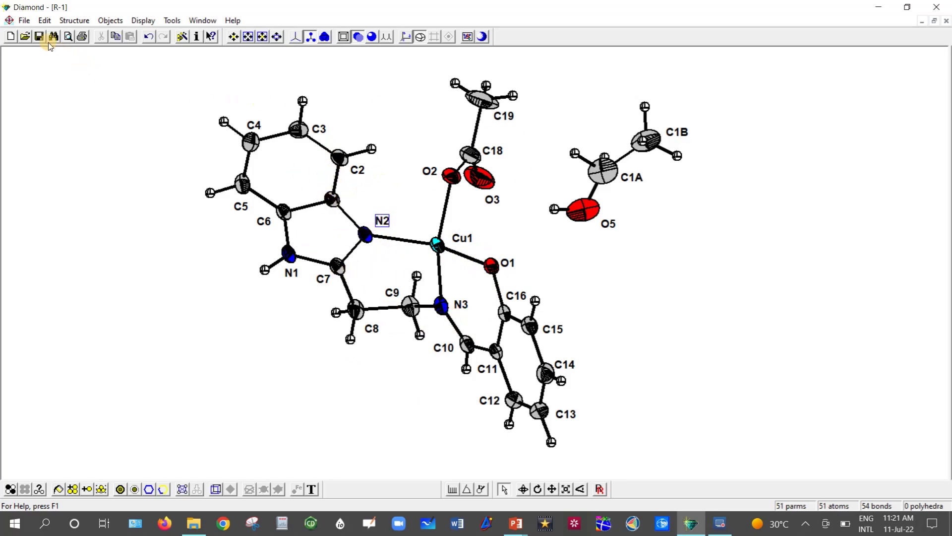
Step: Save the drawing as R-1 in Diamond 2 (*.DSF) format in the diamond tutorial folder
left_click(24, 20)
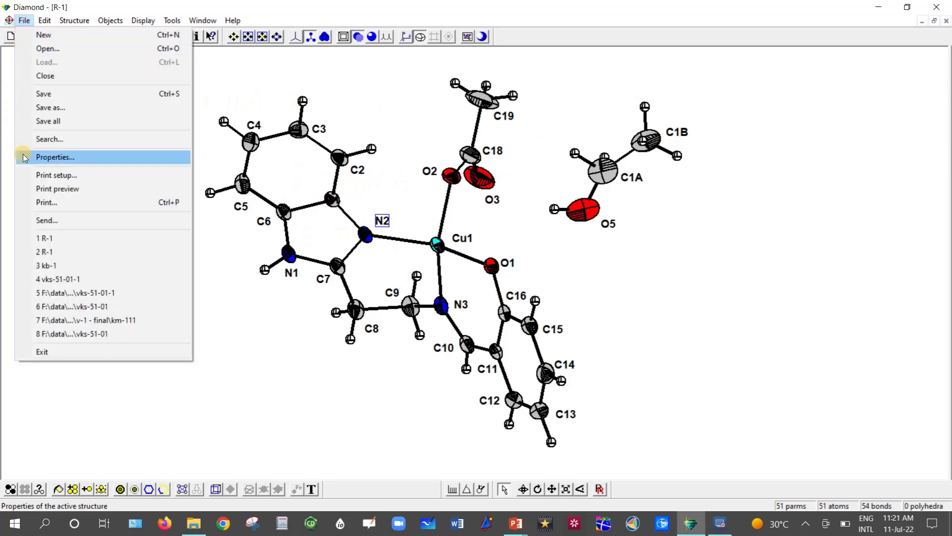
left_click(72, 105)
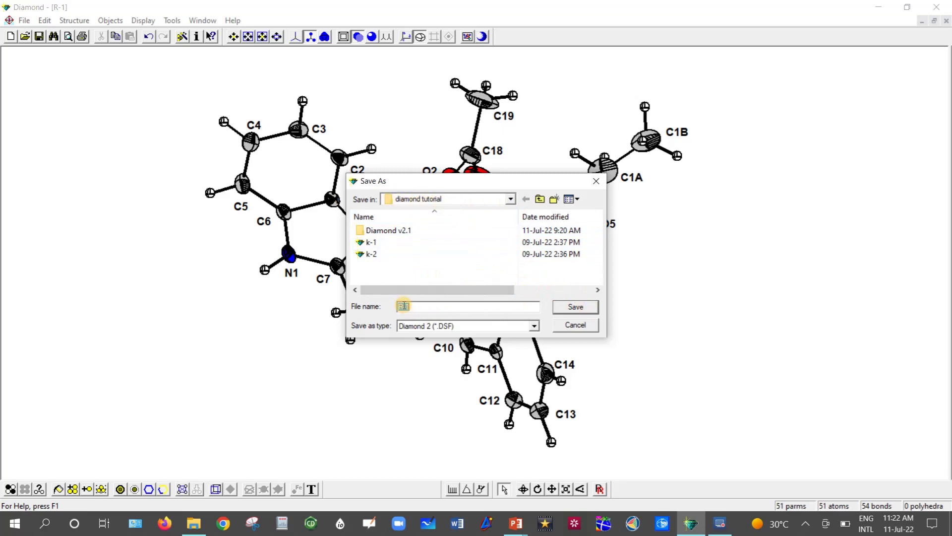
left_click(574, 307)
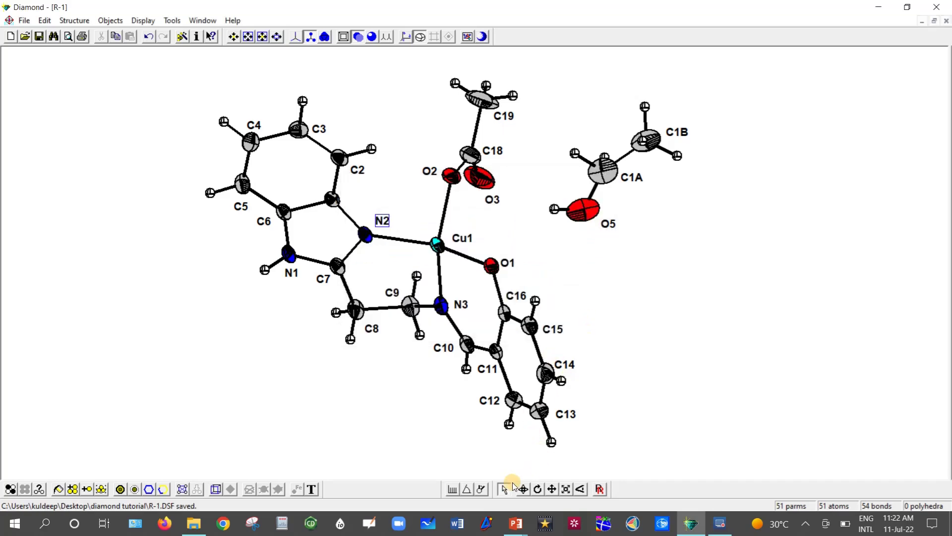
Step: Check the saved R-1 DSF file in File Explorer's diamond tutorial folder and return to Diamond
left_click(200, 524)
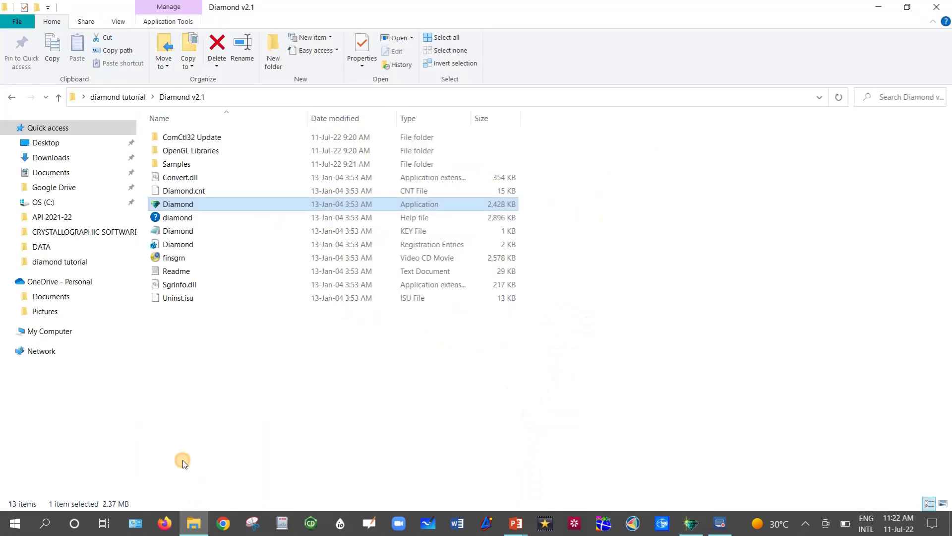
left_click(11, 98)
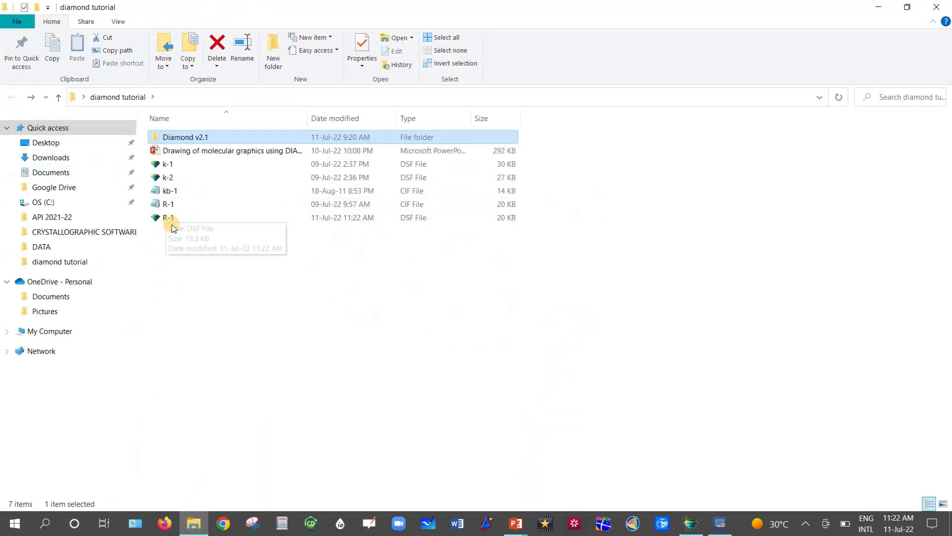
left_click(185, 217)
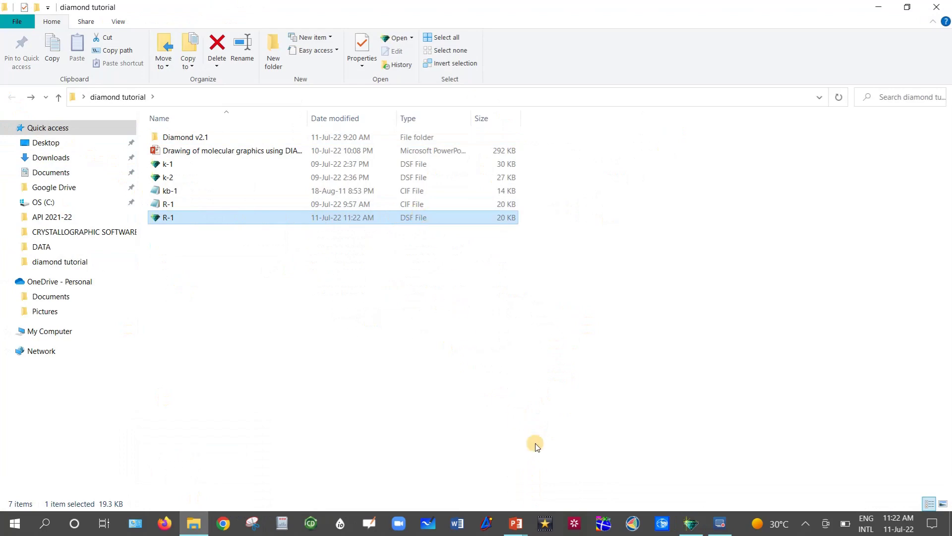
left_click(691, 523)
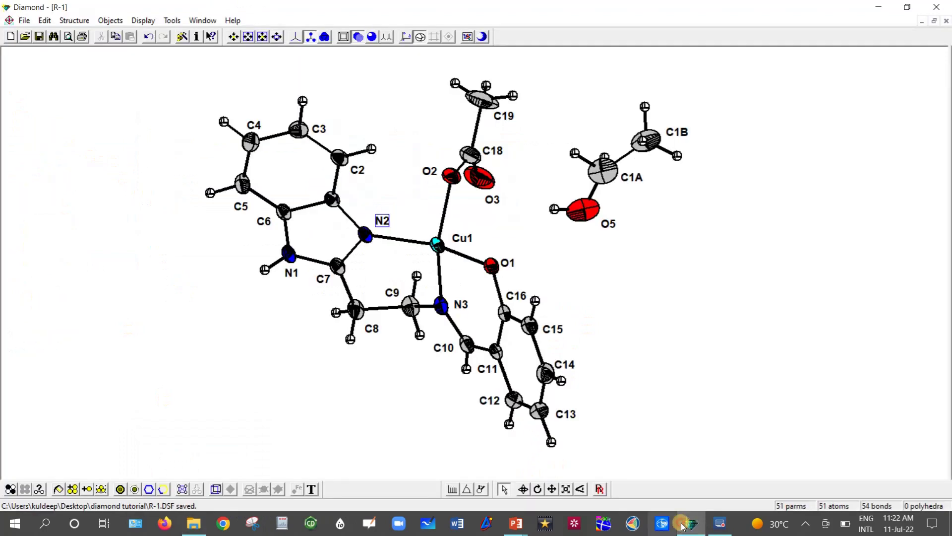
Step: Save the drawing as R-1 in Bitmap (*.BMP) format at 600 dpi resolution and 24-bit color depth
left_click(23, 19)
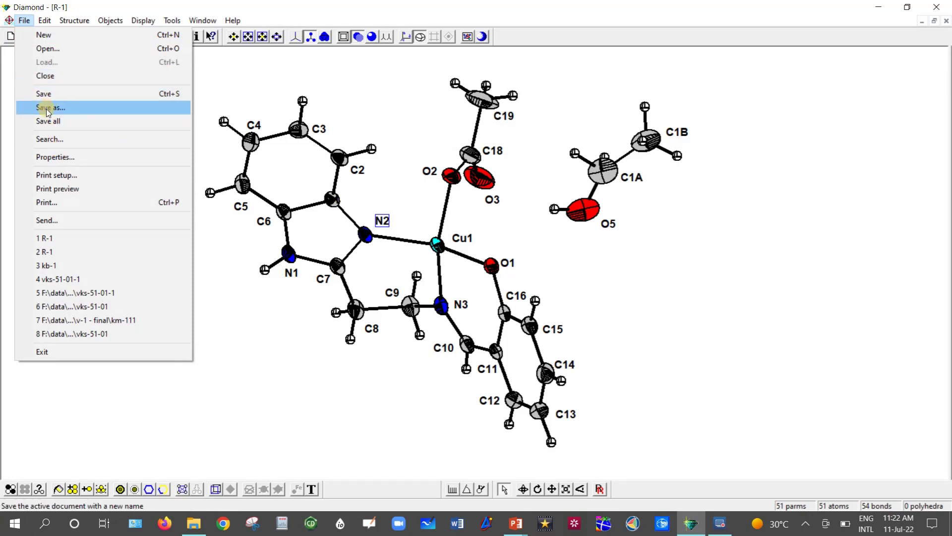
left_click(67, 109)
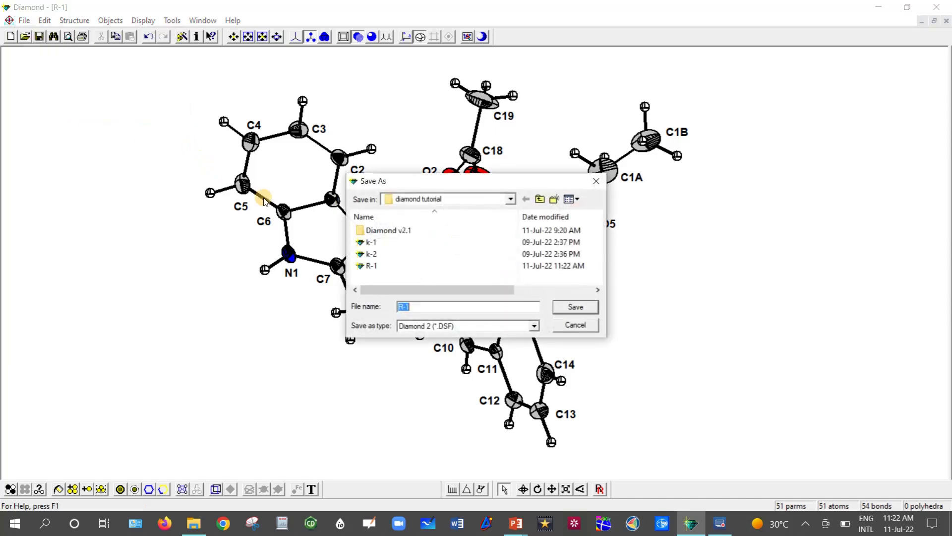
left_click(462, 326)
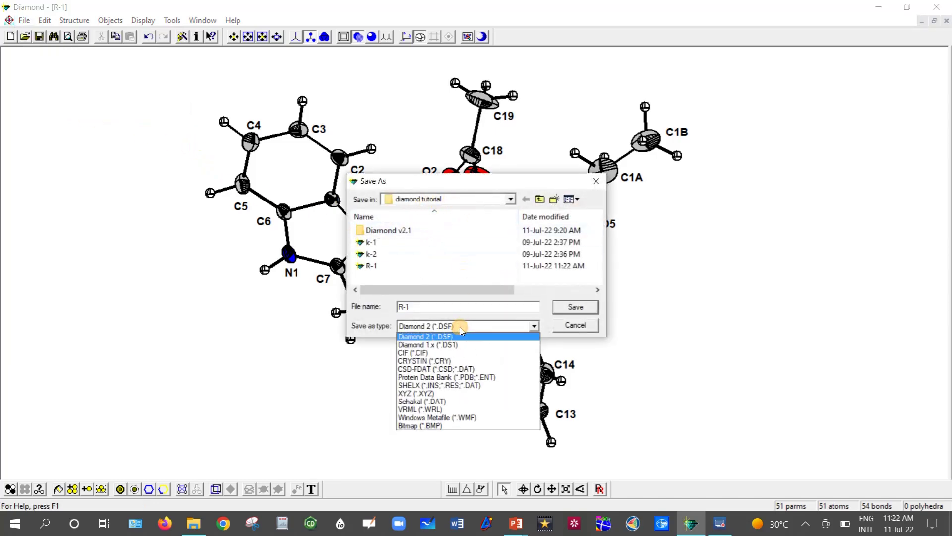
left_click(417, 426)
left_click(576, 306)
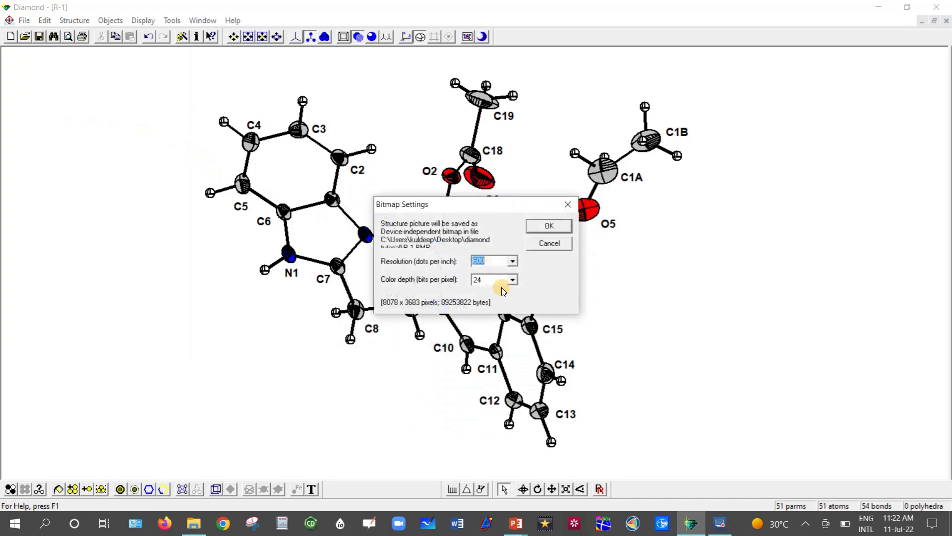
left_click(512, 262)
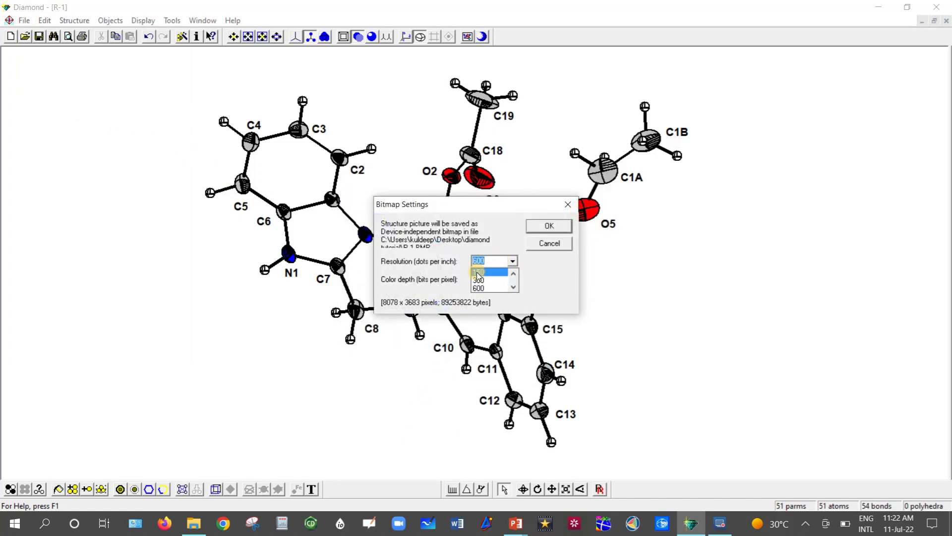
left_click(483, 288)
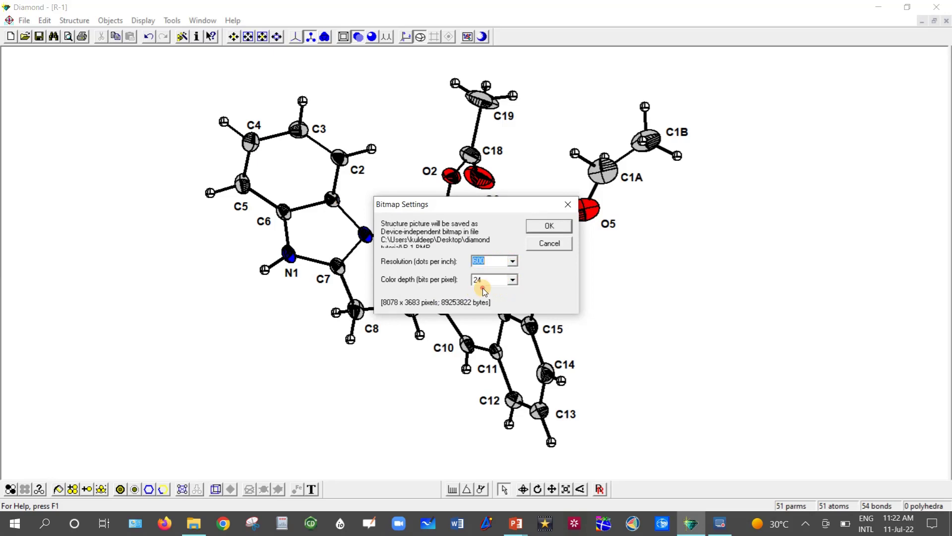
left_click(511, 280)
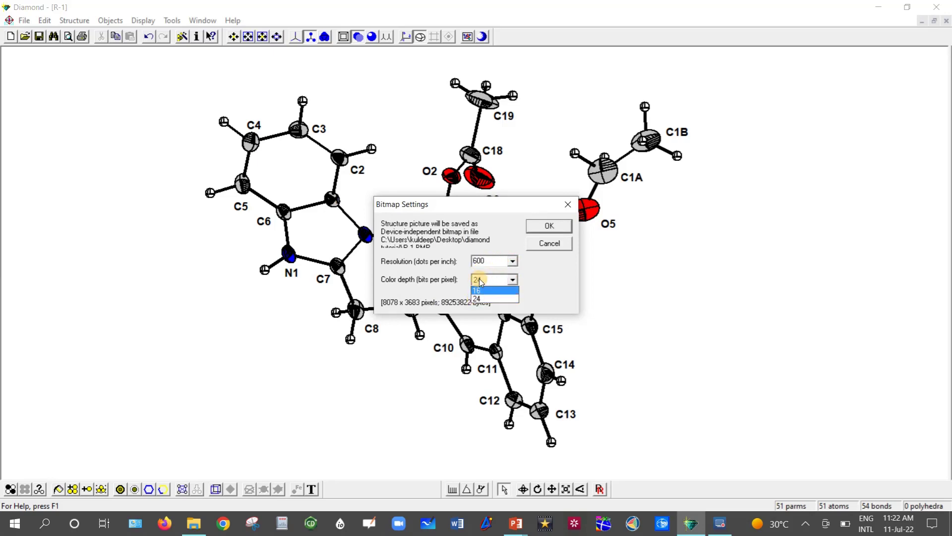
left_click(480, 299)
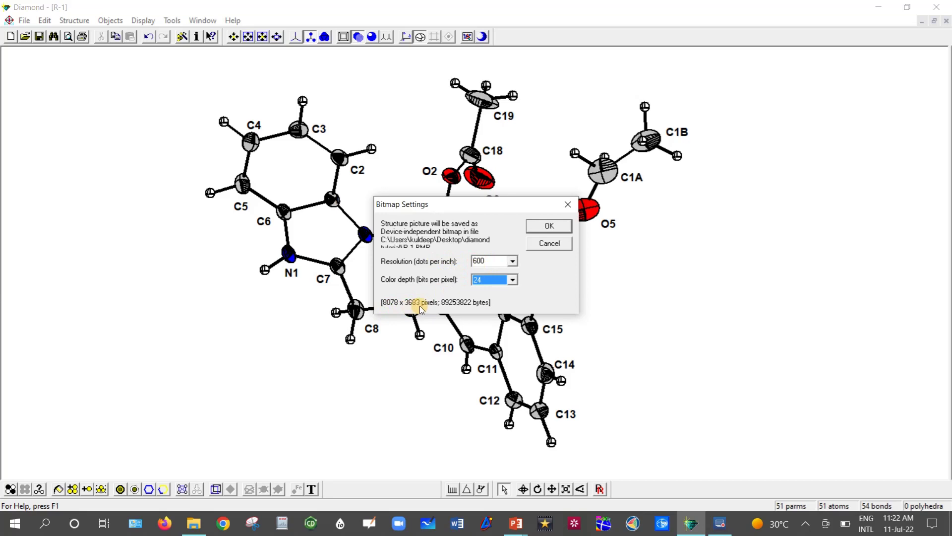
left_click(556, 229)
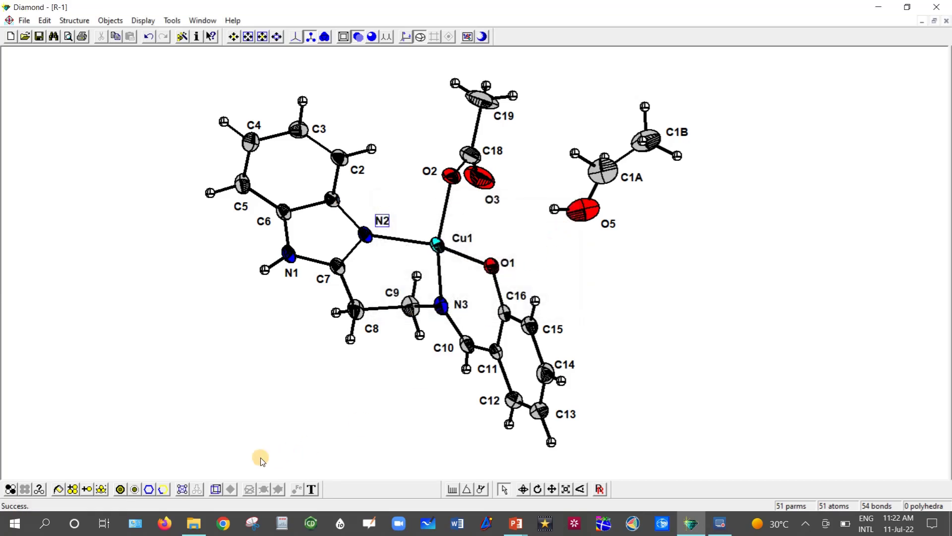
Step: Open the R-1 BMP file from File Explorer's diamond tutorial folder, inspect its image quality up close, close it and return to Diamond
left_click(193, 523)
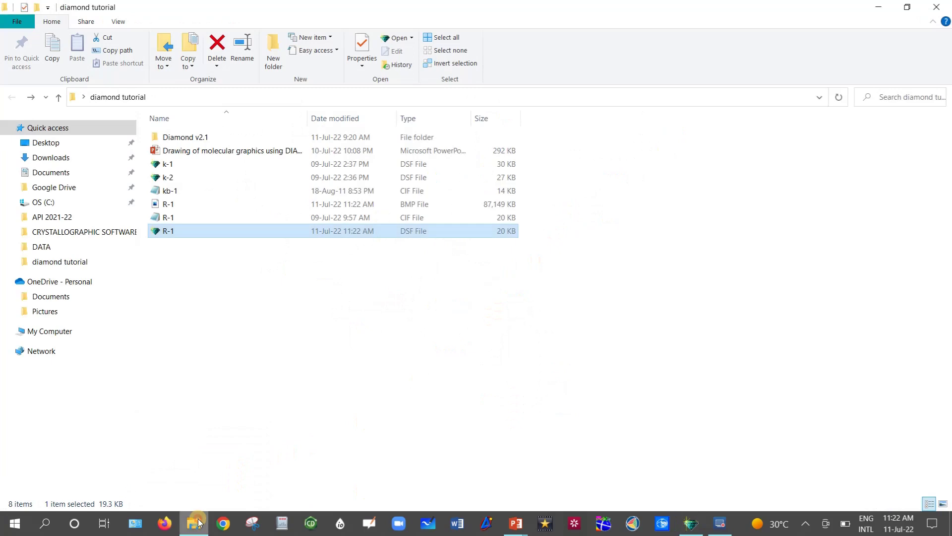
left_click(168, 204)
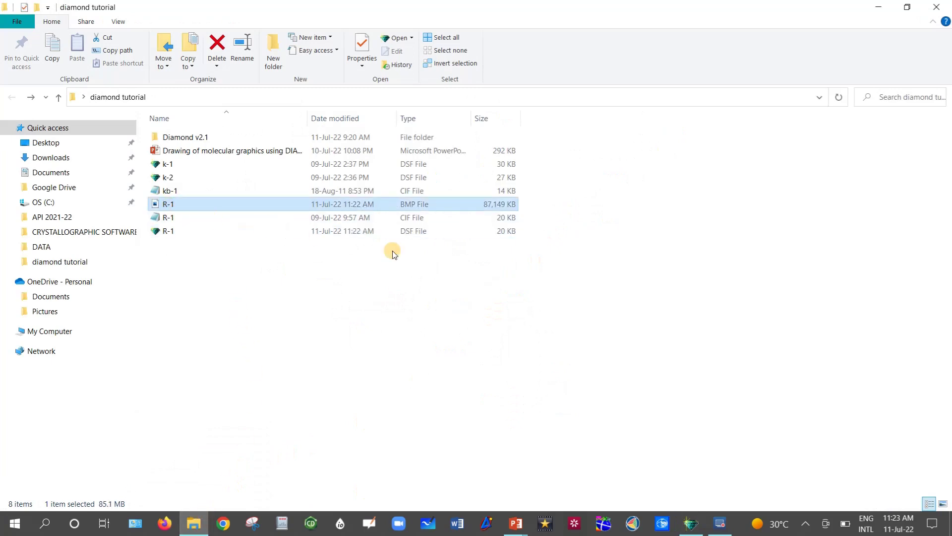
key("Return")
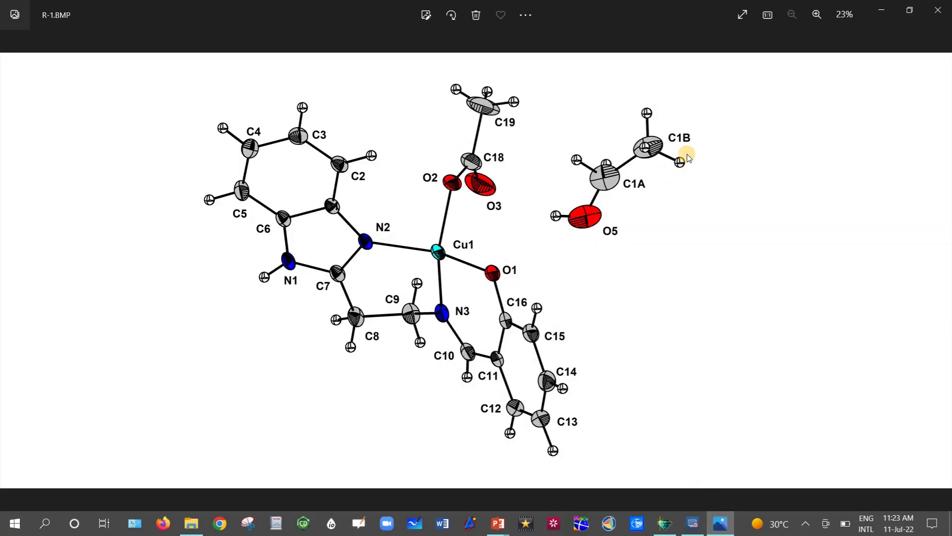
scroll(513, 284, "up", 1)
scroll(512, 284, "up", 5)
left_click_drag(152, 164, 350, 211)
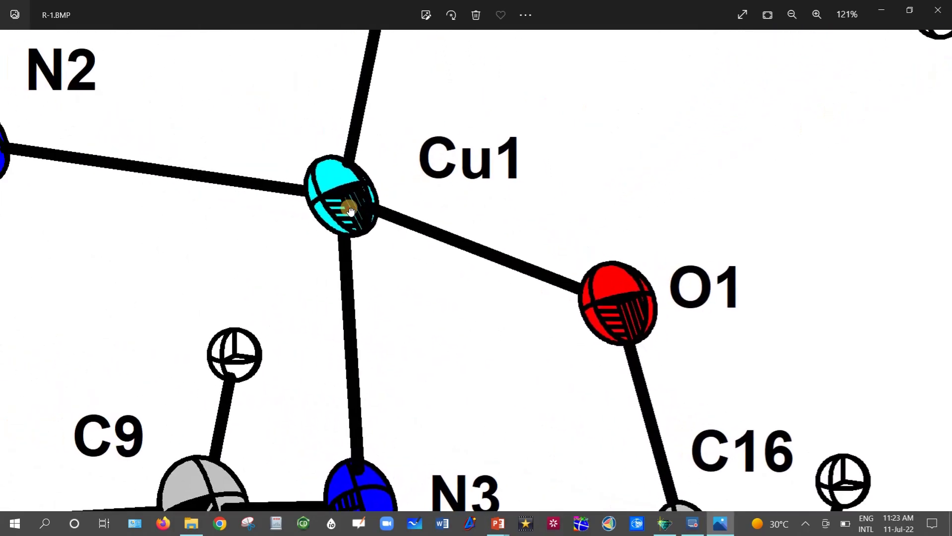
scroll(476, 233, "down", 3)
scroll(477, 237, "down", 3)
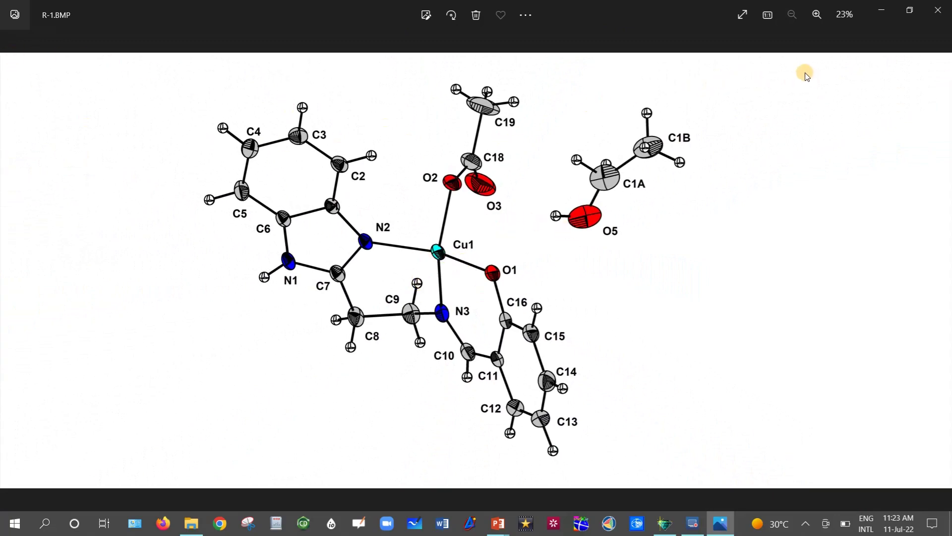
left_click(937, 10)
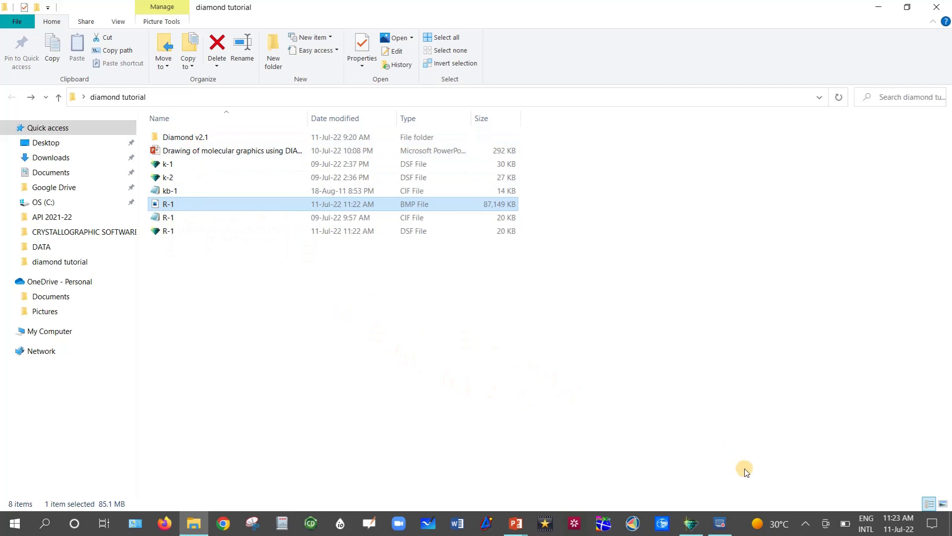
left_click(699, 525)
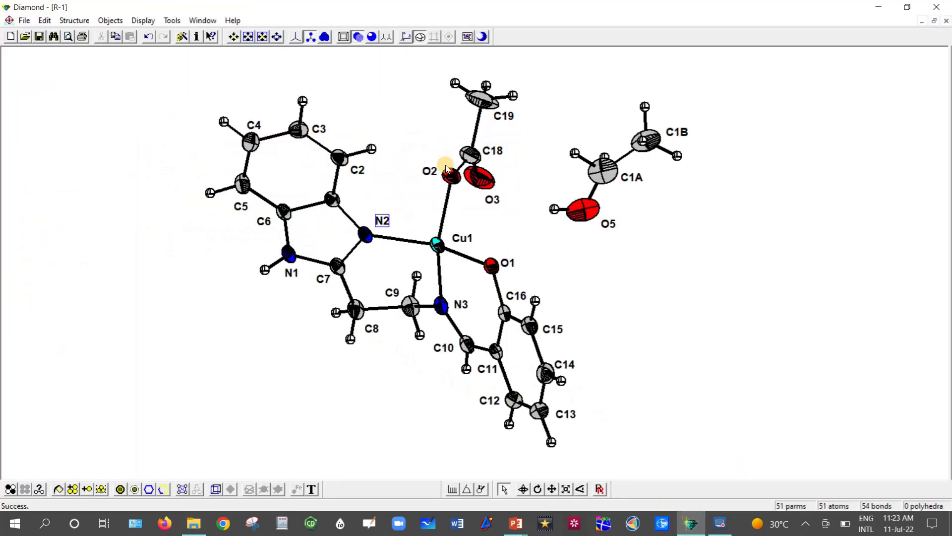
Step: Select the whole structure and destroy all its atom labels
left_click_drag(126, 56, 810, 460)
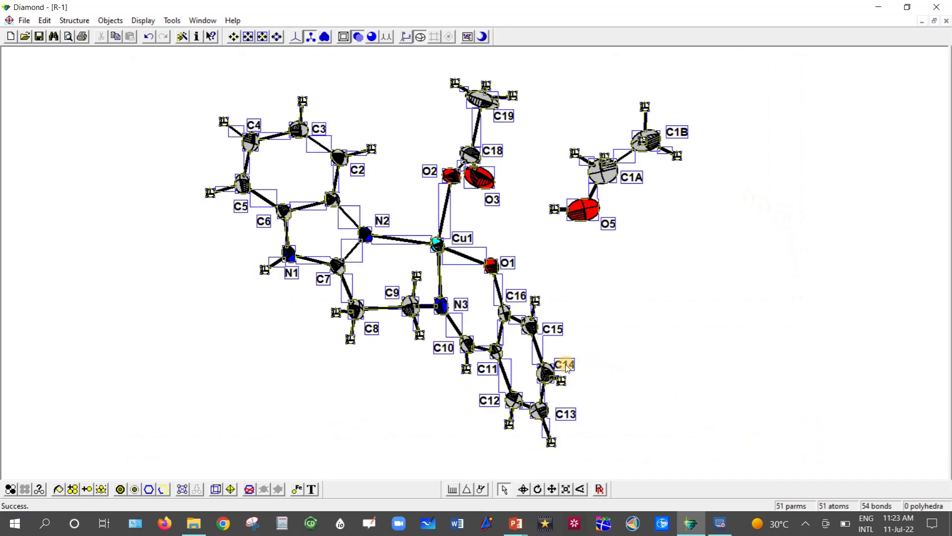
right_click(549, 377)
mouse_move(611, 289)
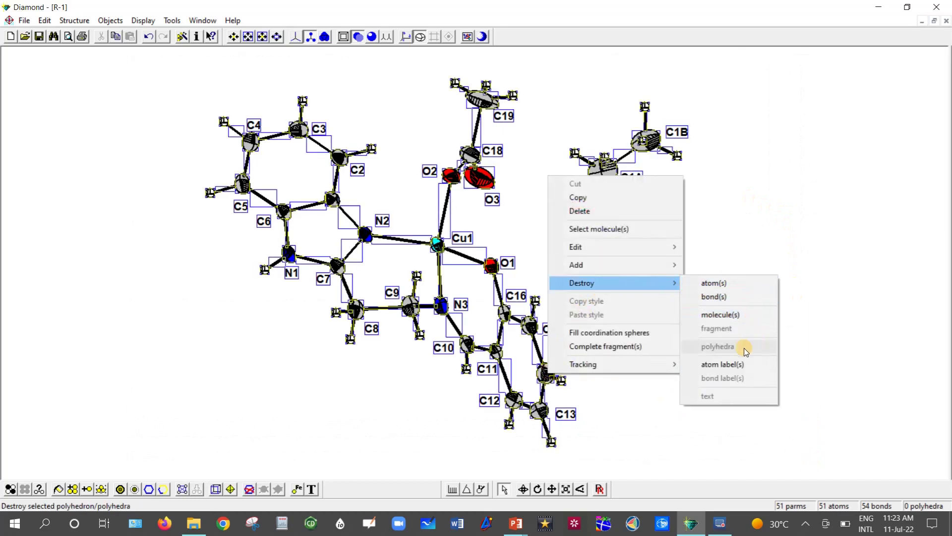
left_click(717, 369)
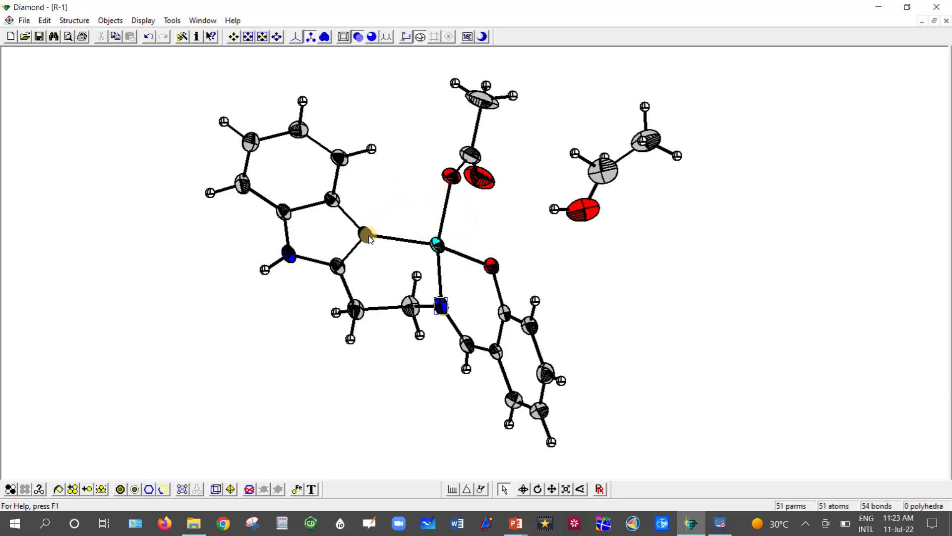
Step: Select the Cu atom with its coordinating N and O atoms and start constructing one single polyhedron from the selected atoms
left_click(439, 244)
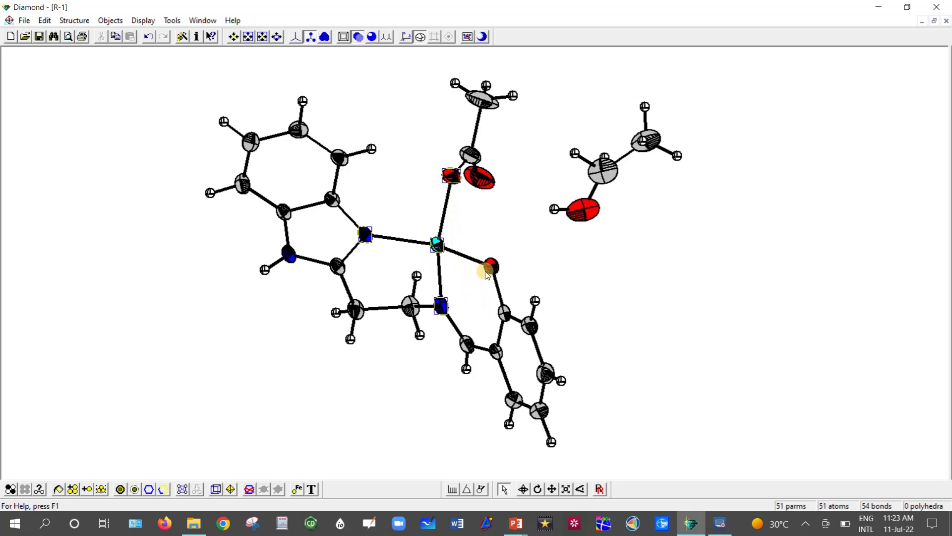
left_click(491, 267)
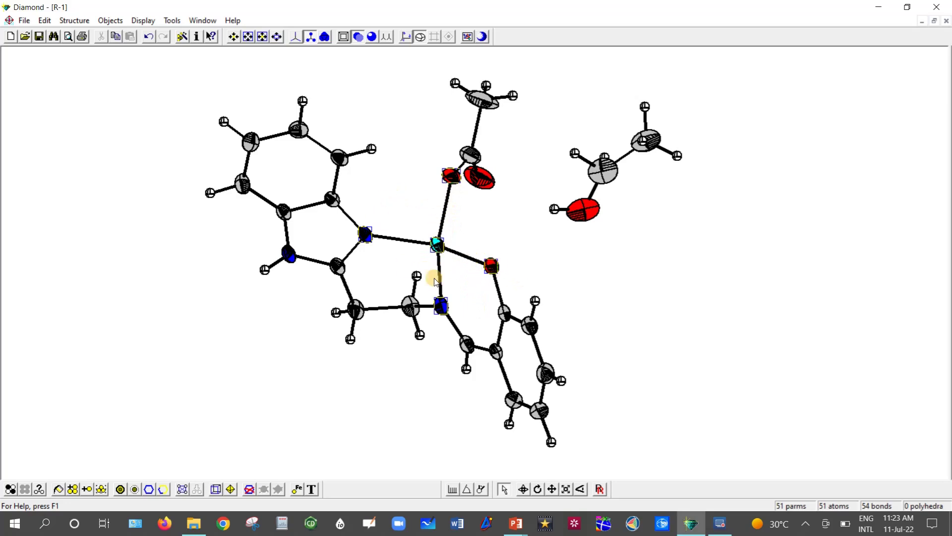
right_click(439, 247)
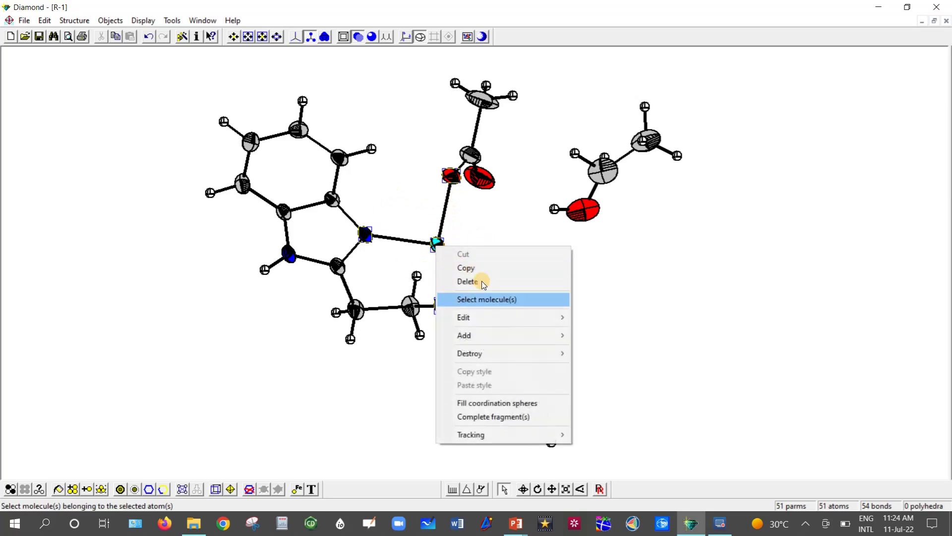
mouse_move(510, 332)
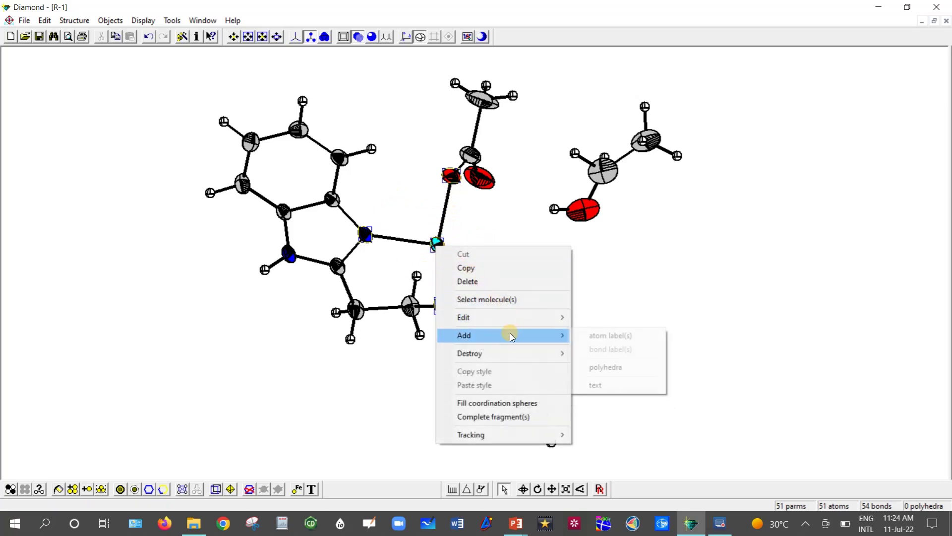
left_click(628, 369)
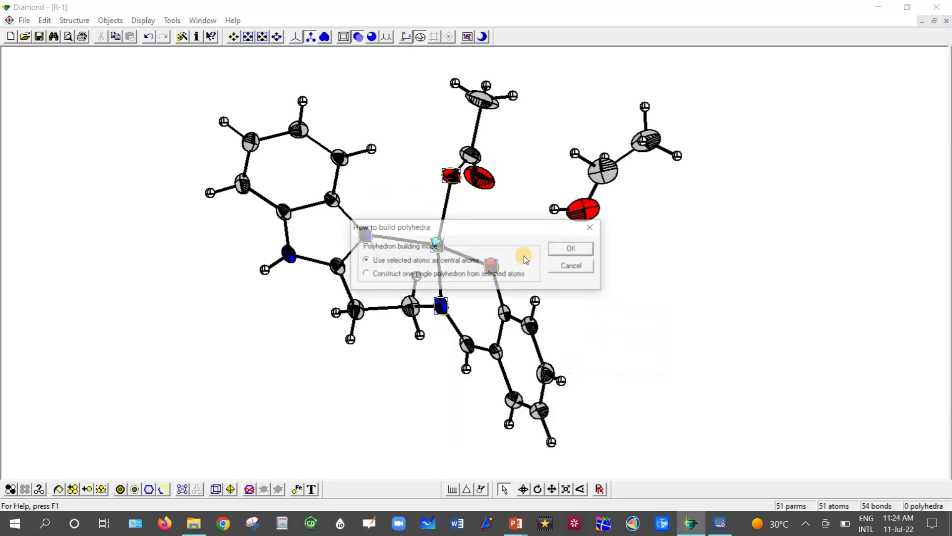
left_click_drag(562, 227, 753, 206)
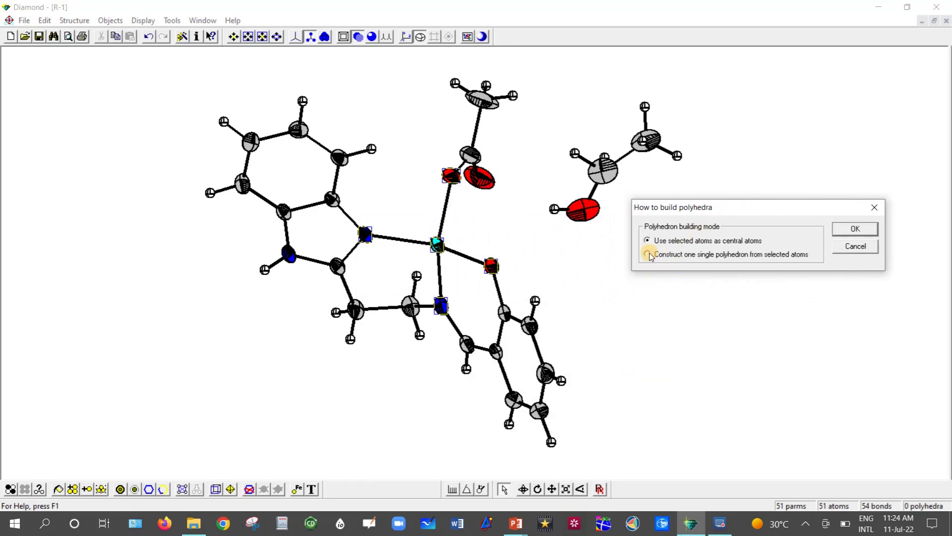
left_click(650, 255)
left_click(853, 228)
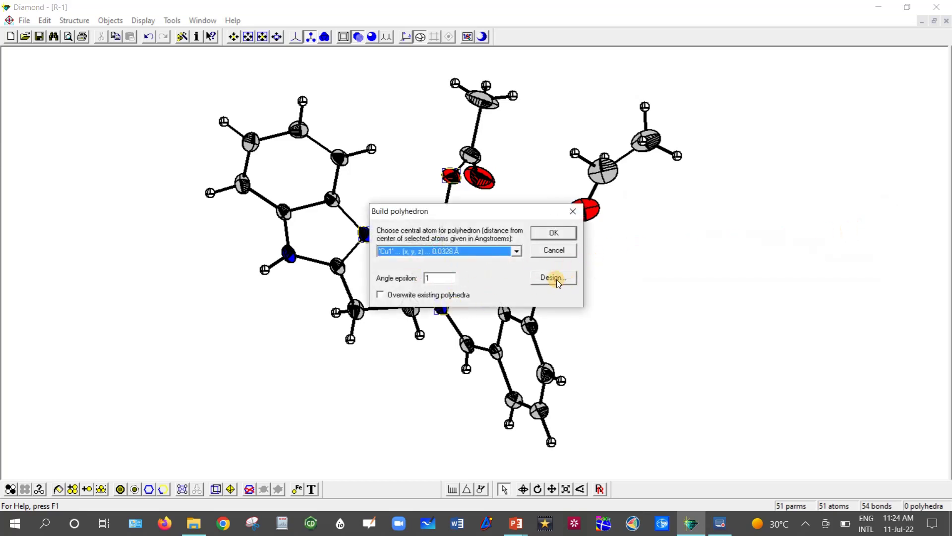
Step: Open the design settings for the new polyhedron and review the available edge colors
left_click(555, 278)
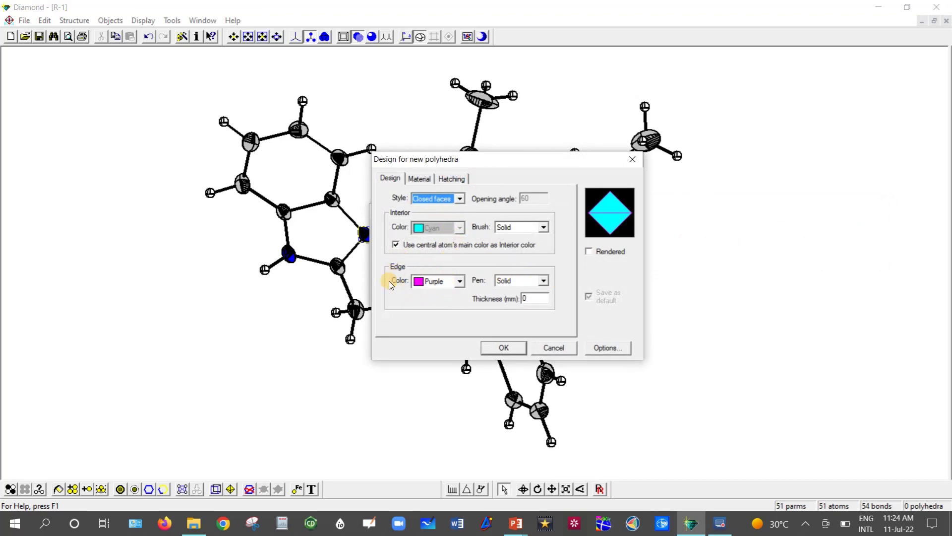
left_click_drag(477, 166, 696, 142)
left_click(679, 258)
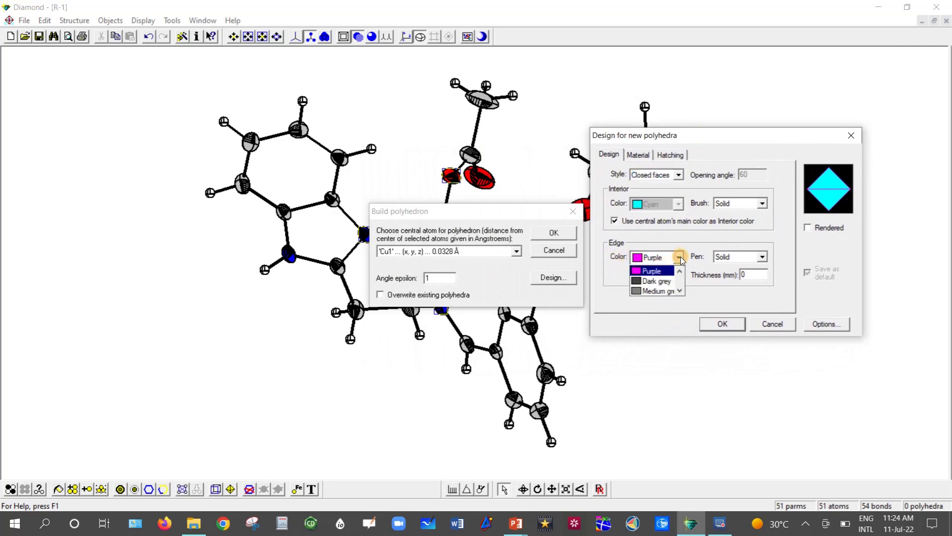
left_click(680, 257)
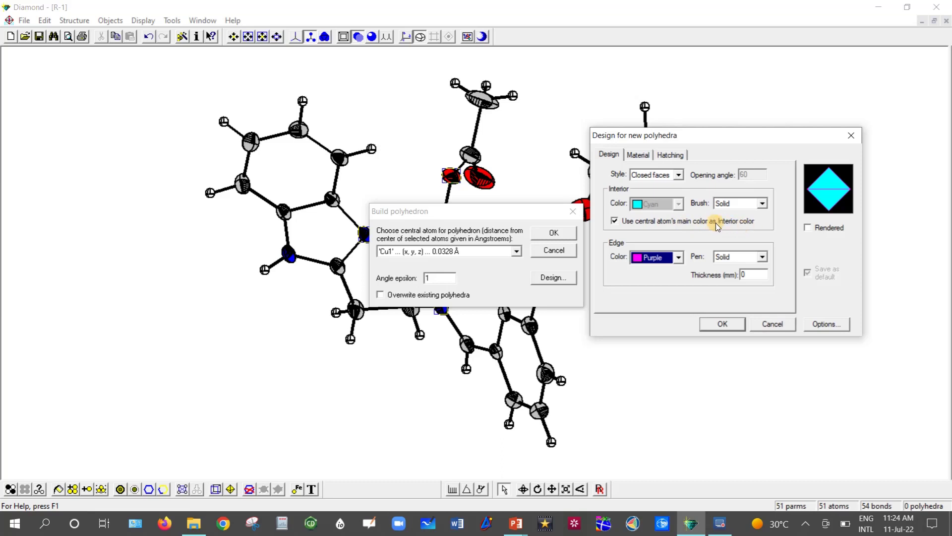
Step: Preview the Front open and Open faces polyhedron styles and set the style back to Closed faces
left_click(680, 175)
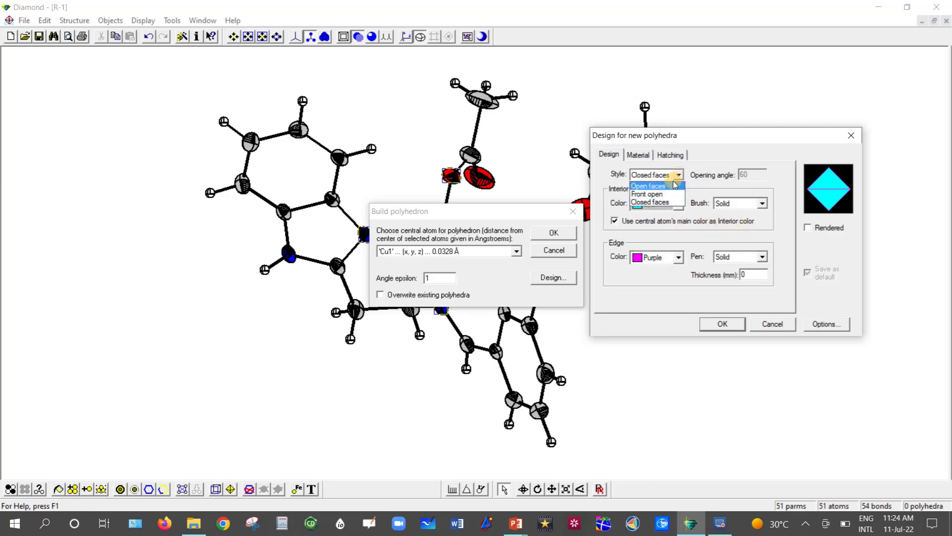
left_click(665, 195)
left_click(680, 177)
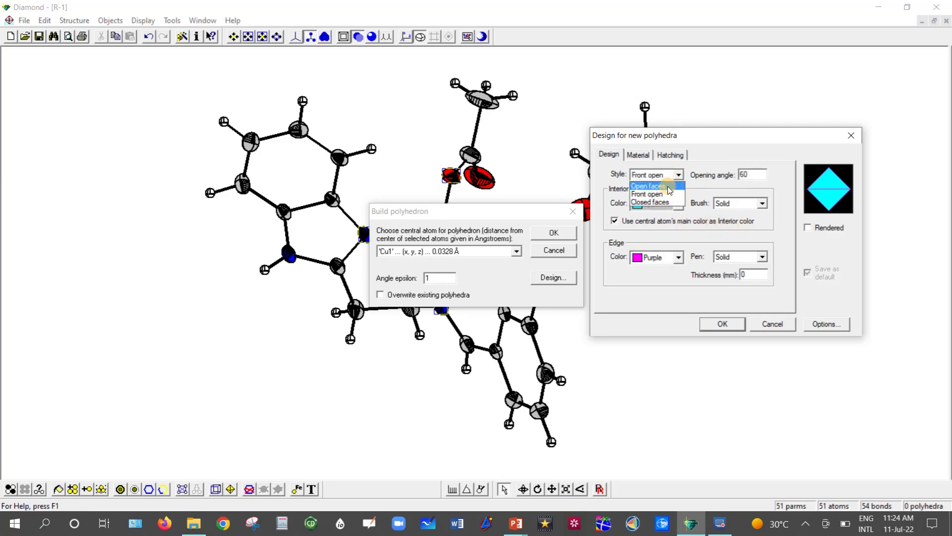
left_click(668, 186)
left_click(680, 176)
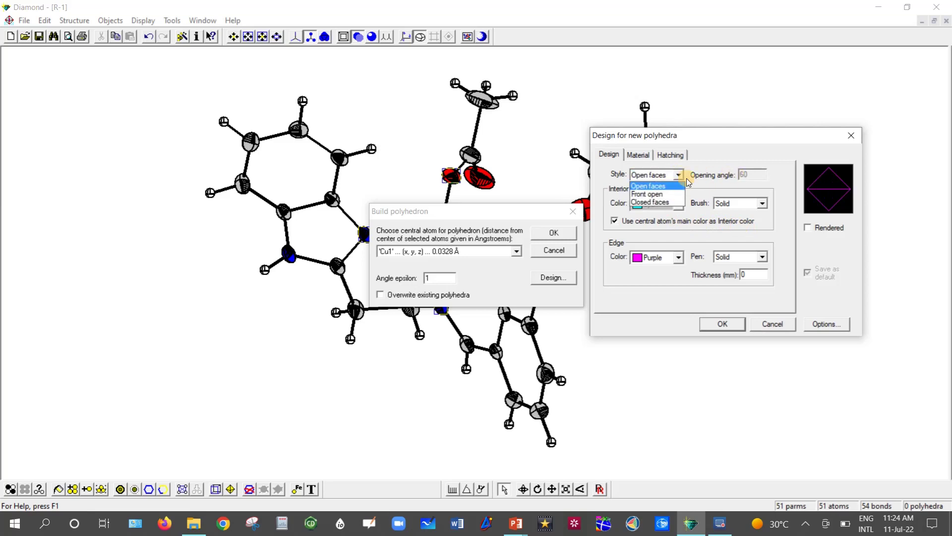
left_click(667, 203)
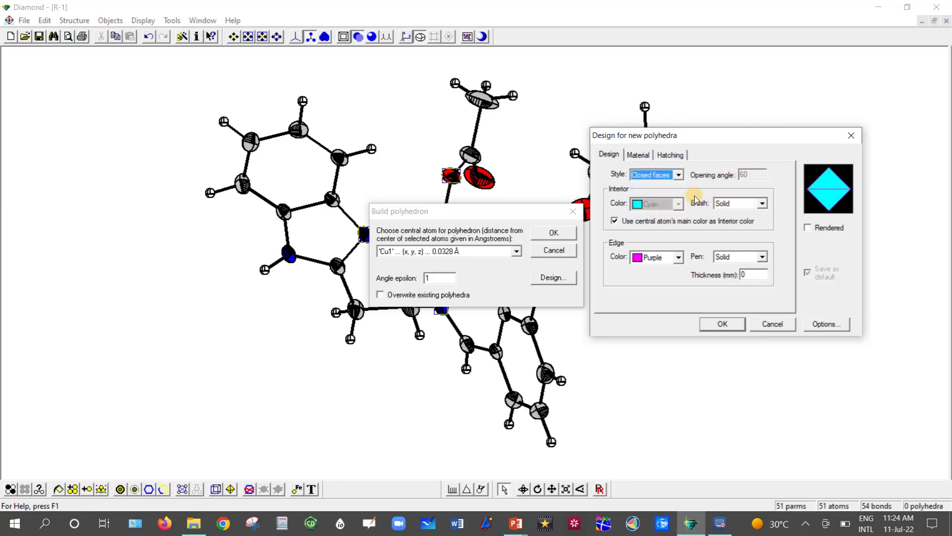
Step: Review the global settings for polyhedra and accept them with Darken back faces and Show internal bonds enabled
left_click(825, 323)
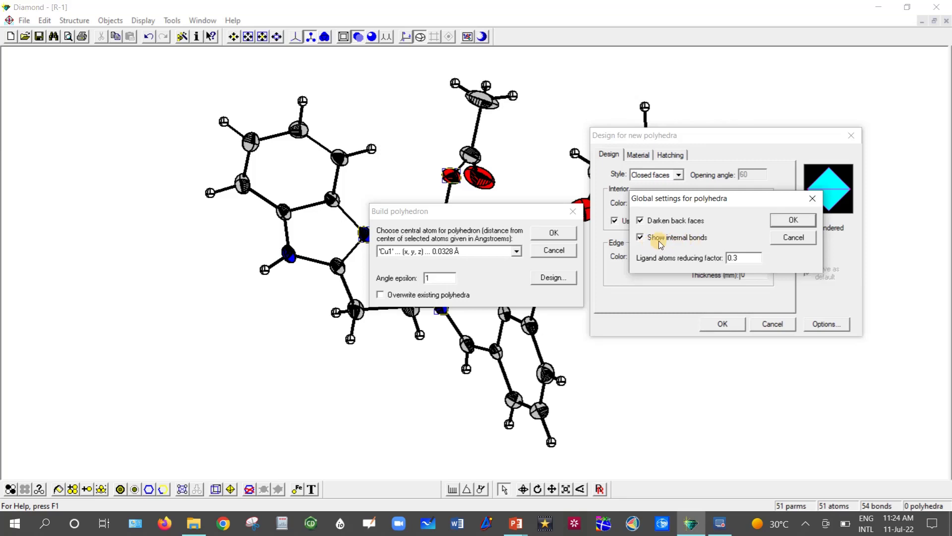
left_click(799, 220)
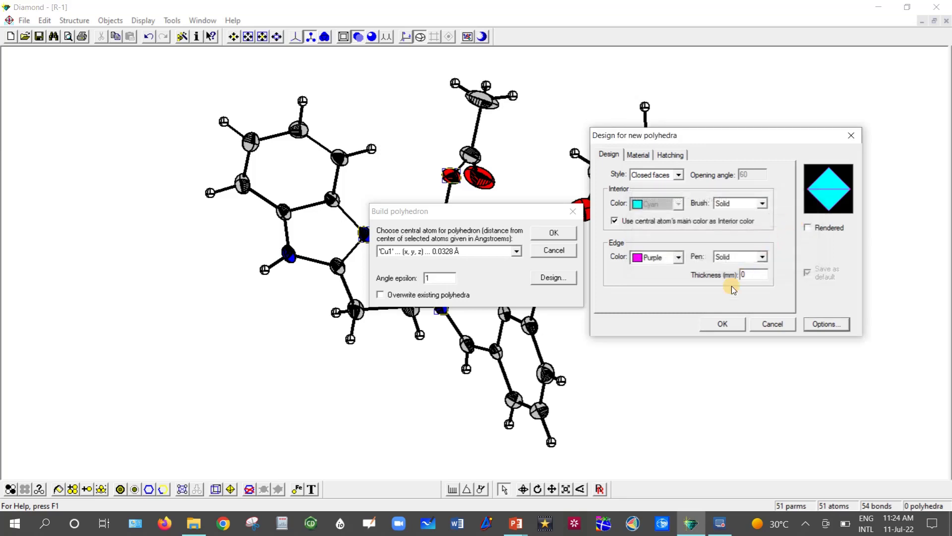
Step: Accept the closed-face design with purple edges and build the polyhedron around central atom Cu1 with angle epsilon 1
left_click(727, 323)
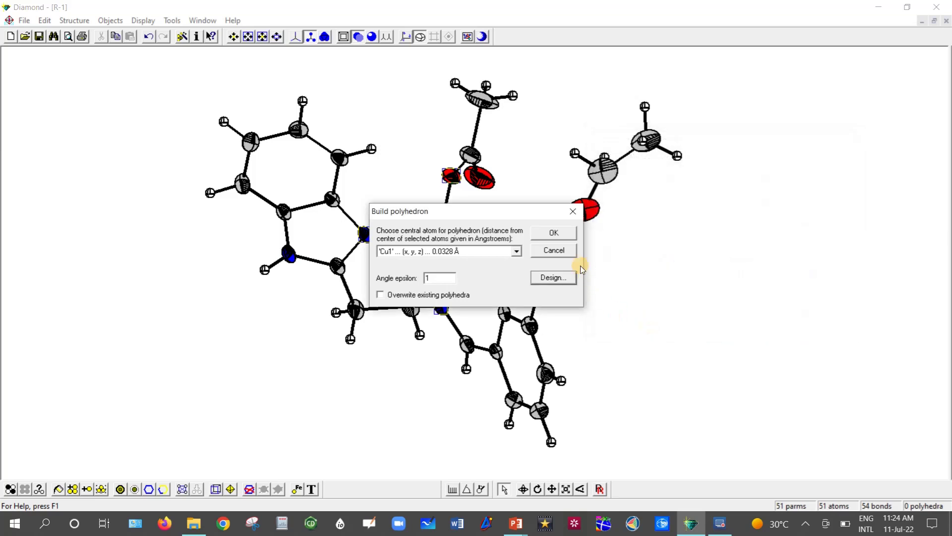
left_click(558, 234)
left_click(510, 243)
left_click(524, 489)
left_click_drag(580, 325, 592, 379)
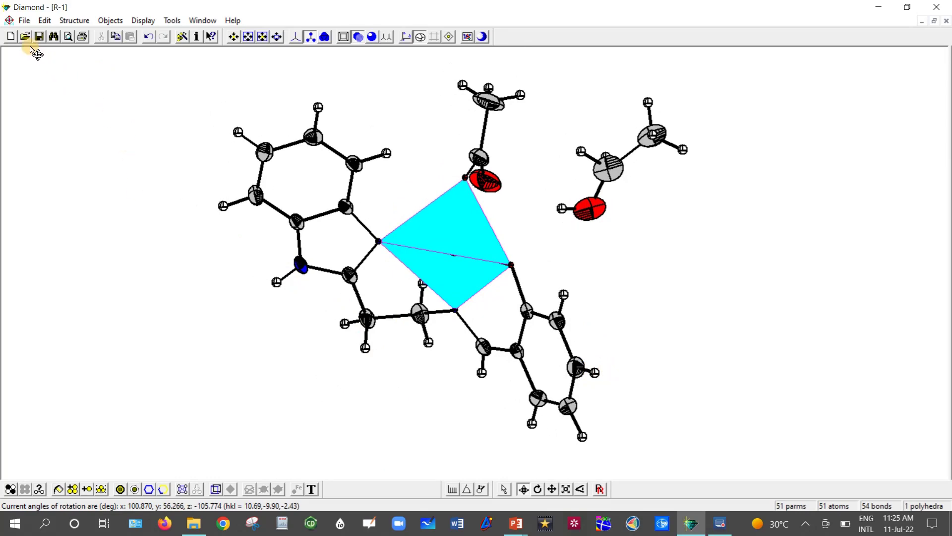
Step: Open the k-1 structure file from the diamond tutorial folder
left_click(24, 22)
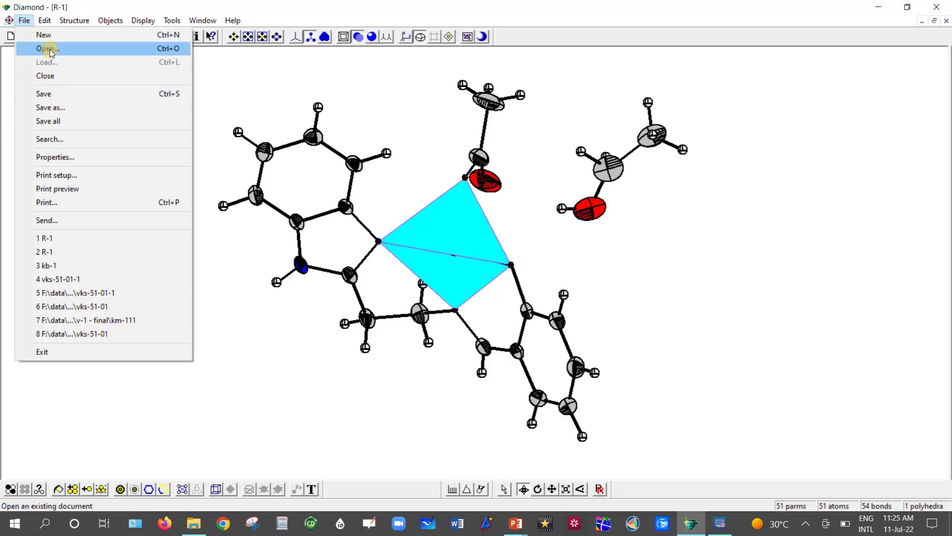
left_click(44, 49)
scroll(400, 256, "down", 1)
scroll(399, 256, "up", 1)
left_click(380, 244)
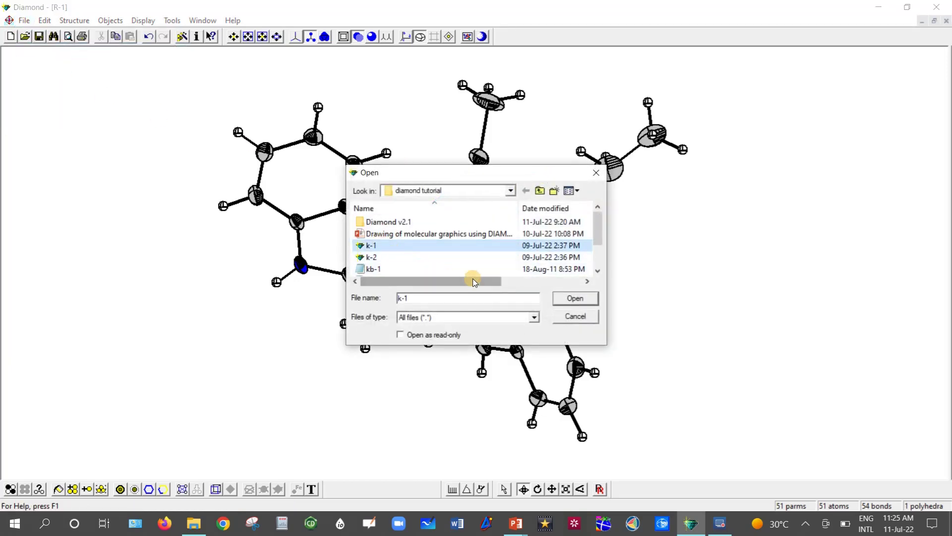
left_click(587, 298)
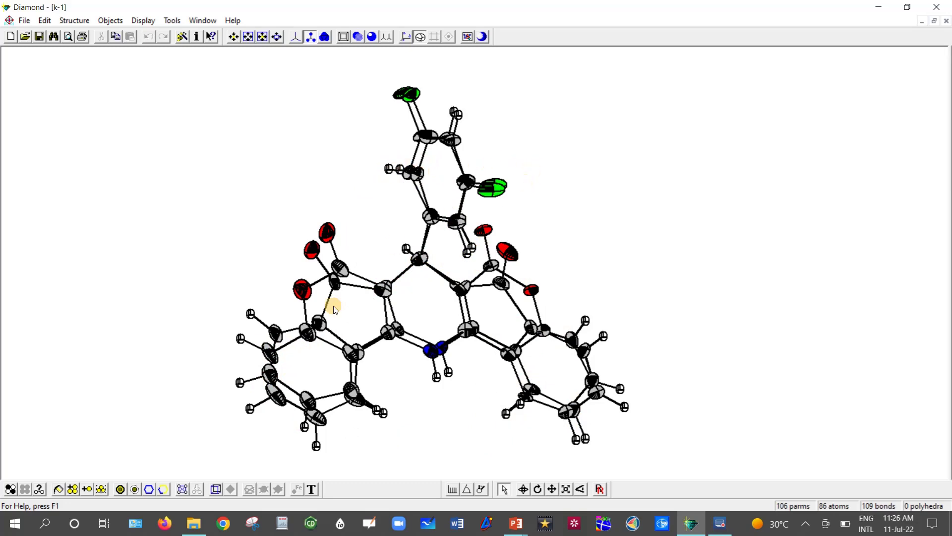
Step: Review the design settings and interior color options of a bond in the k-1 structure, leaving them unchanged
right_click(356, 289)
mouse_move(437, 360)
left_click(546, 370)
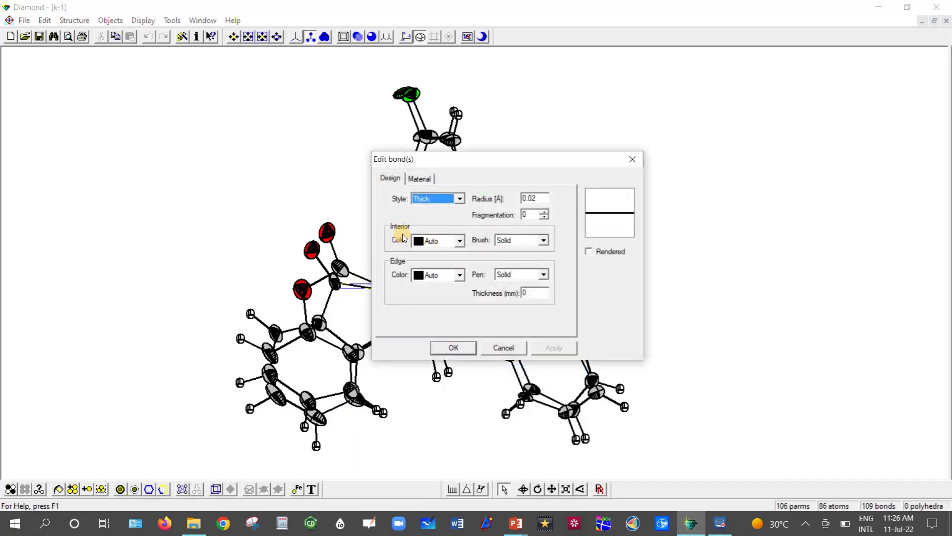
left_click(459, 240)
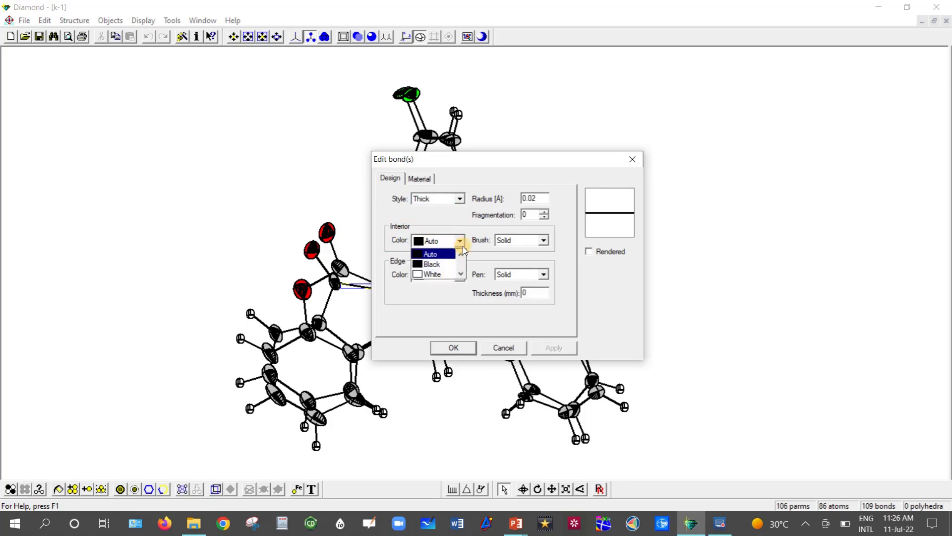
left_click(634, 163)
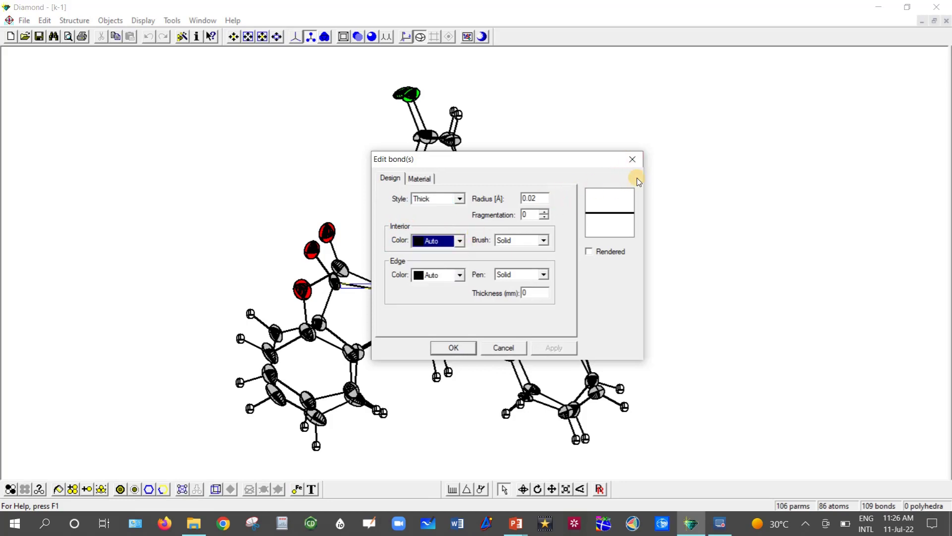
left_click(639, 162)
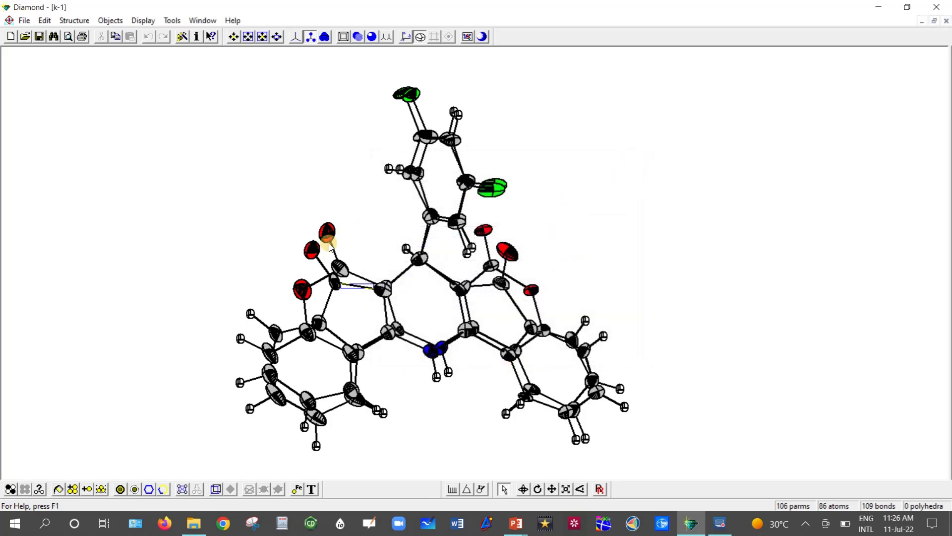
left_click(194, 197)
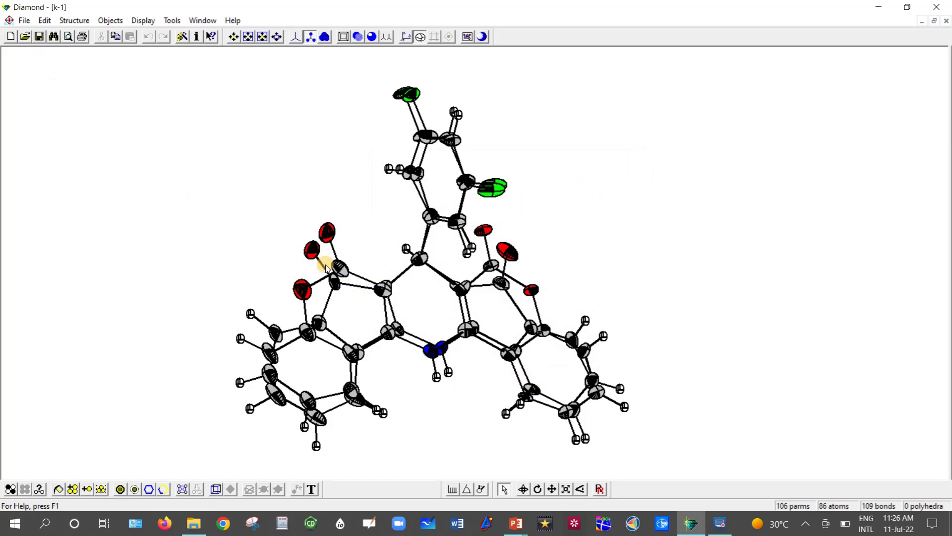
Step: Open the k-2 structure file from the diamond tutorial folder
left_click(25, 20)
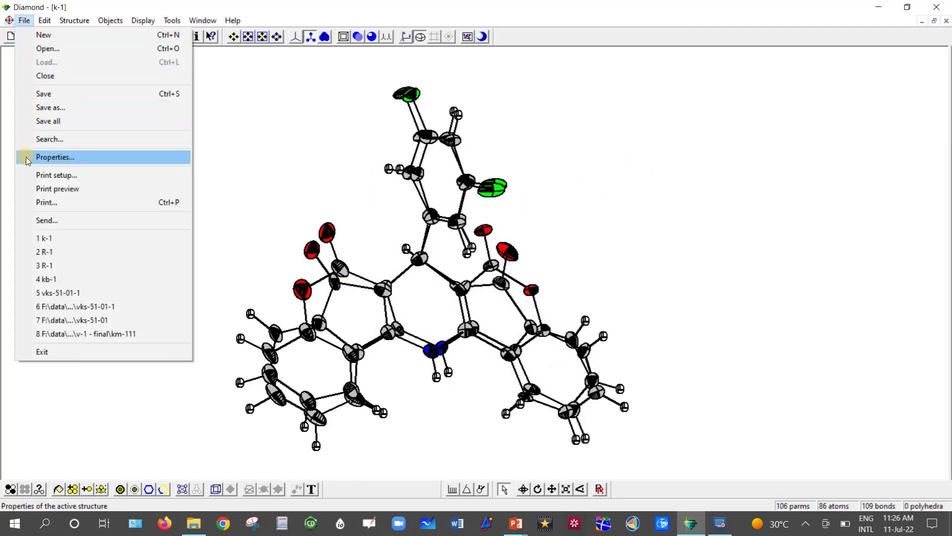
left_click(52, 49)
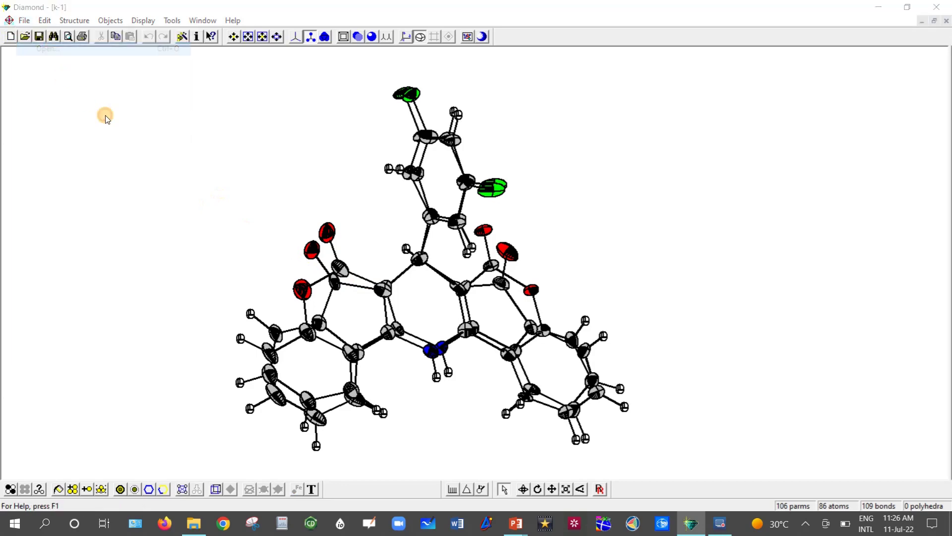
left_click(392, 257)
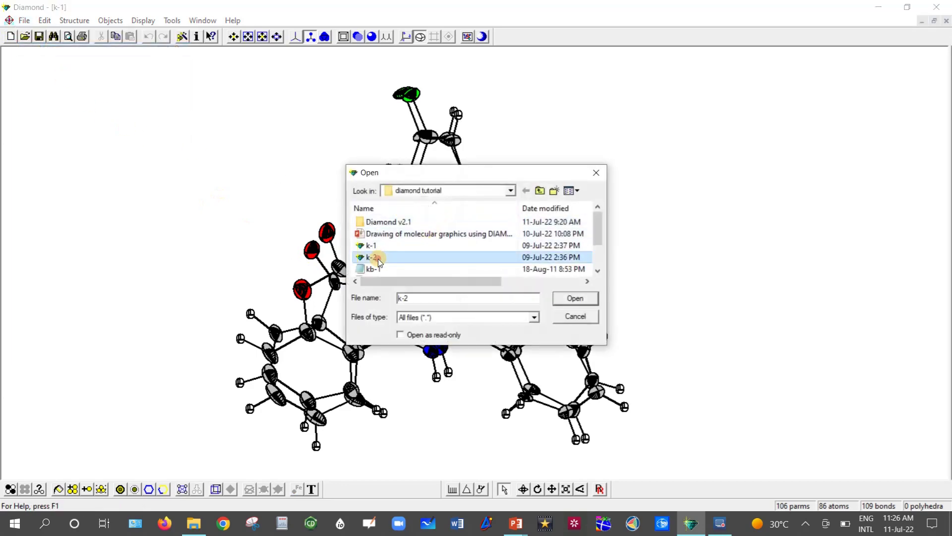
left_click(573, 297)
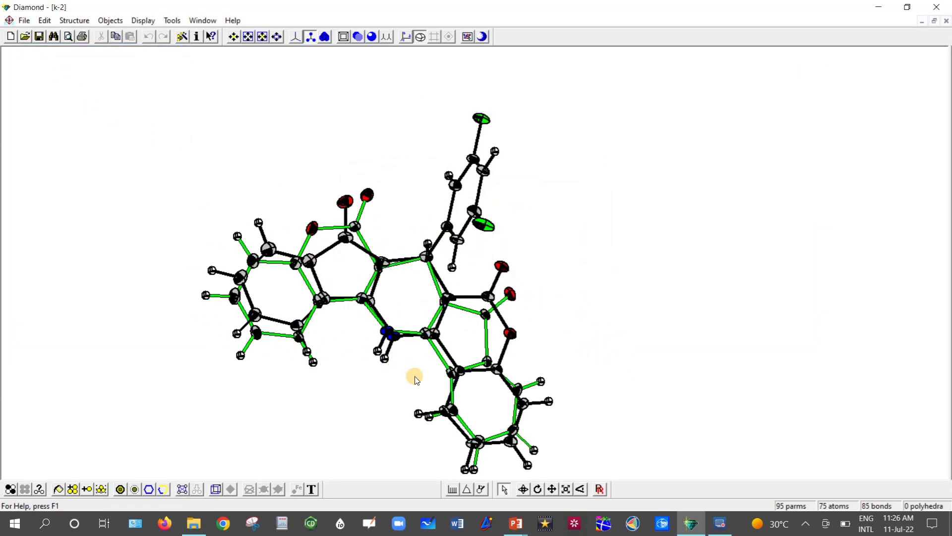